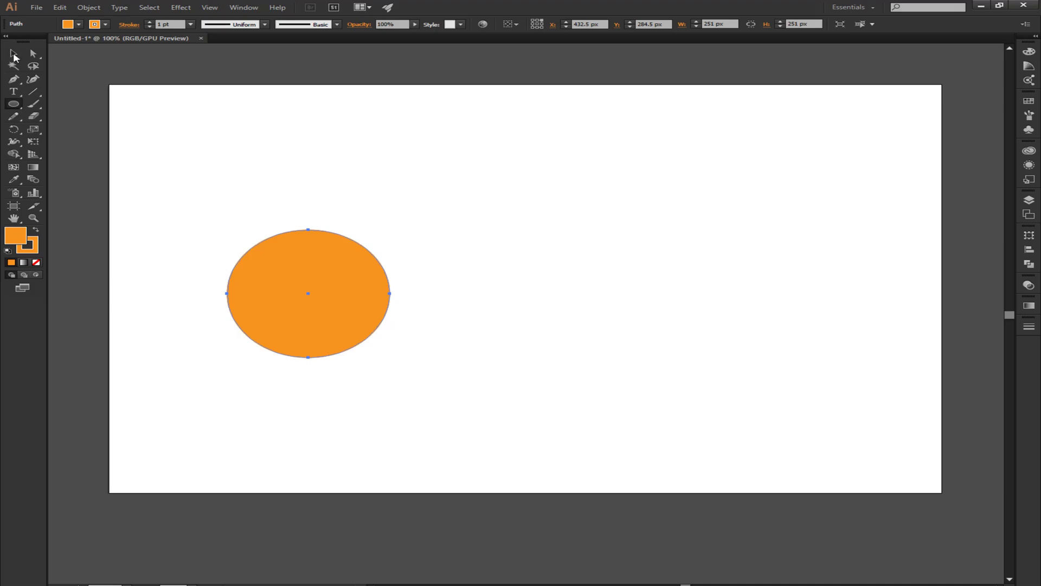
- Duplicate the orange circle about 125 px horizontally so both overlap, and reduce the two circles to their intersection with Pathfinder
click(13, 55)
drag(302, 252, 383, 252)
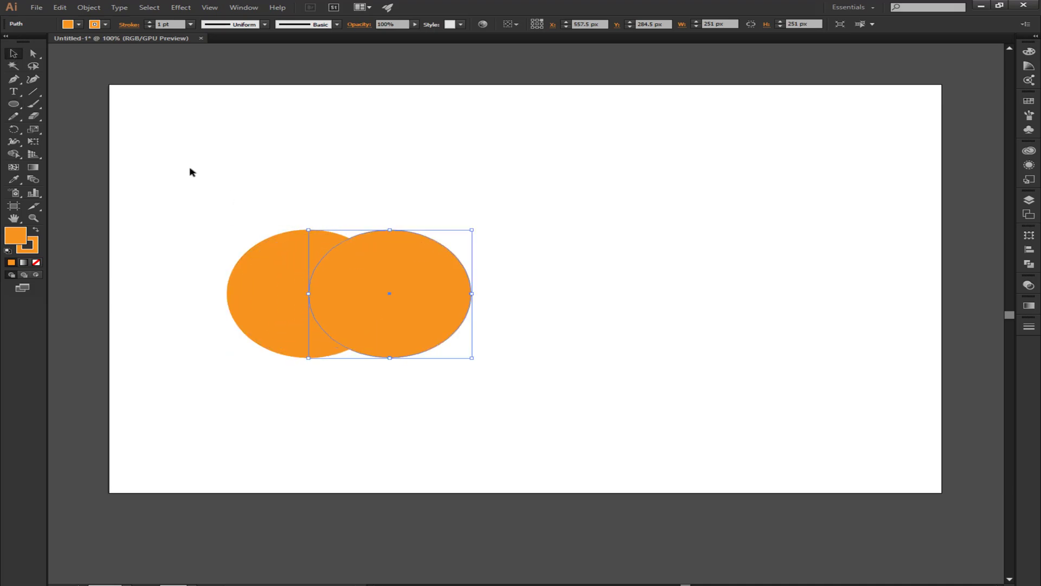
drag(190, 172, 554, 432)
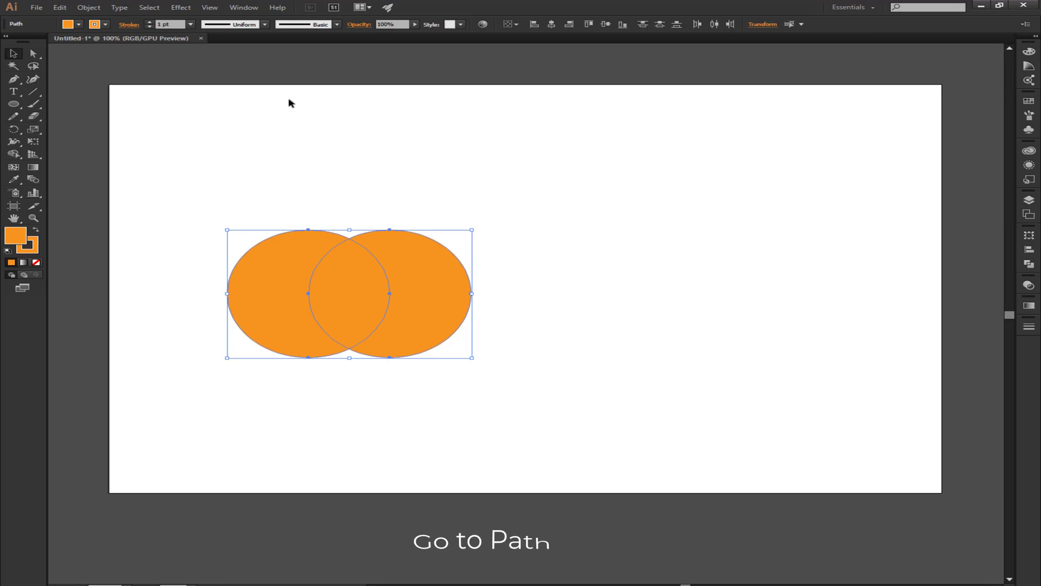
click(242, 7)
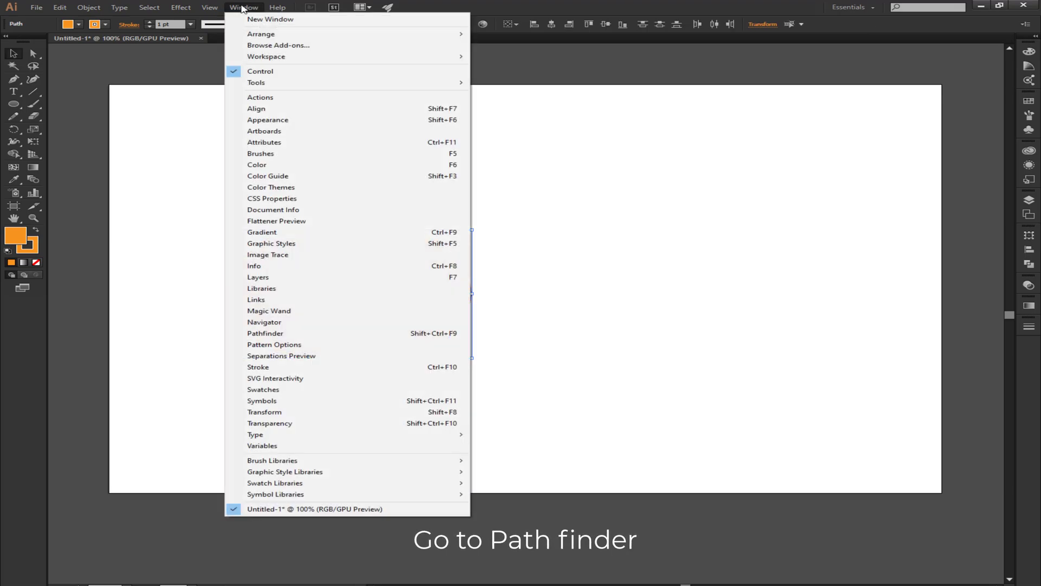
click(266, 333)
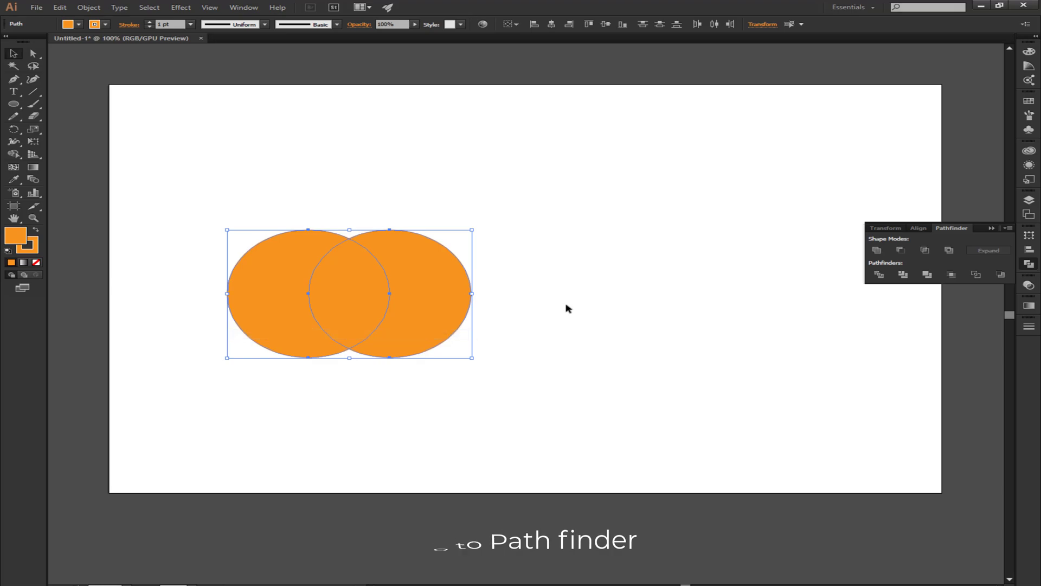
click(925, 250)
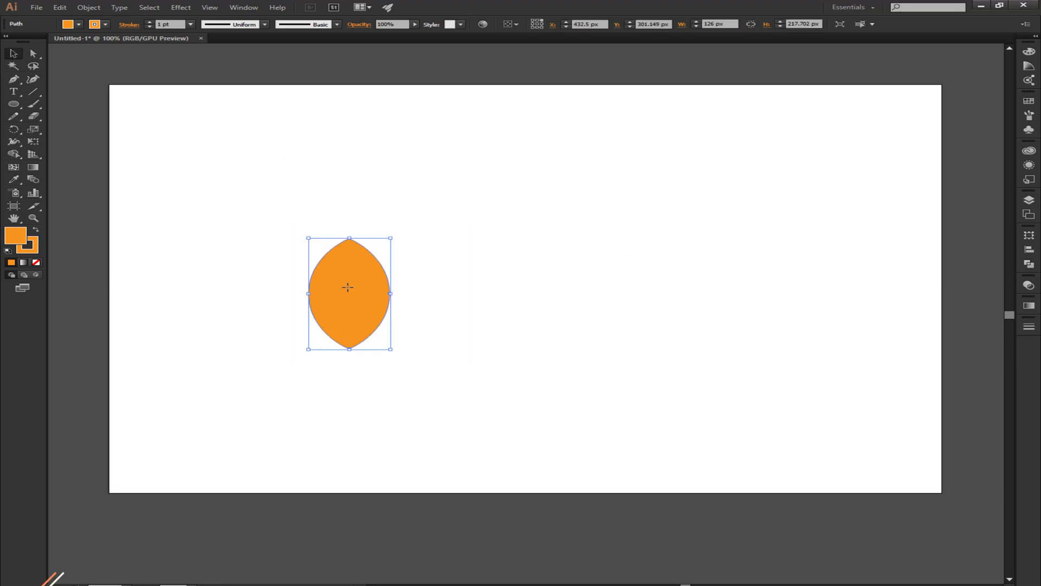
- Paste a copy of the leaf shape in front and scale it down to about 53 × 92 px near the leaf's lower tip
click(59, 7)
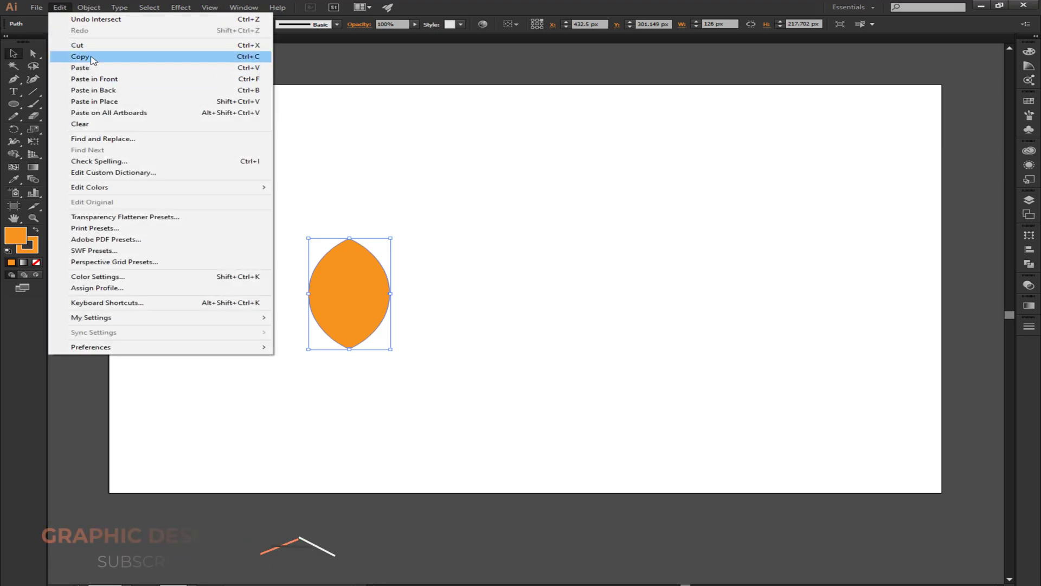
click(87, 57)
click(60, 7)
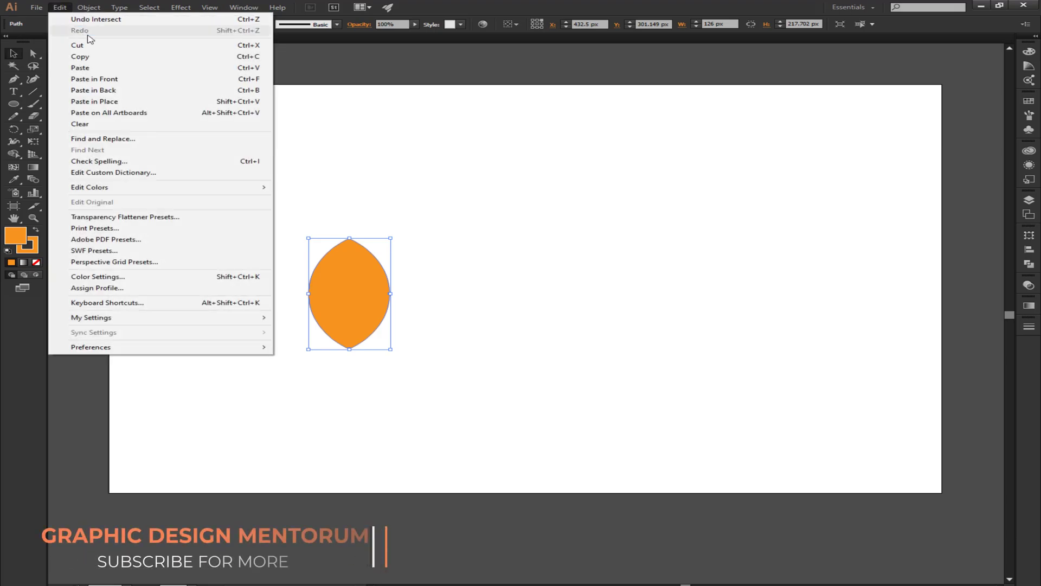
click(111, 79)
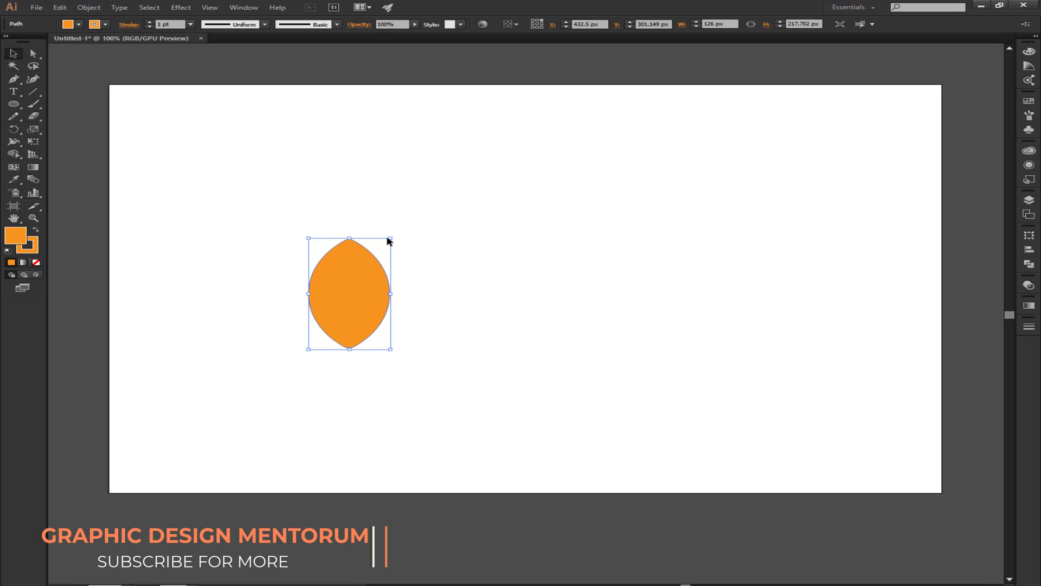
drag(392, 240, 397, 340)
- Narrow the small inner leaf to about 44 px wide and align its lower tip with the big leaf's tip
scroll(353, 324, up, 1)
scroll(344, 343, up, 4)
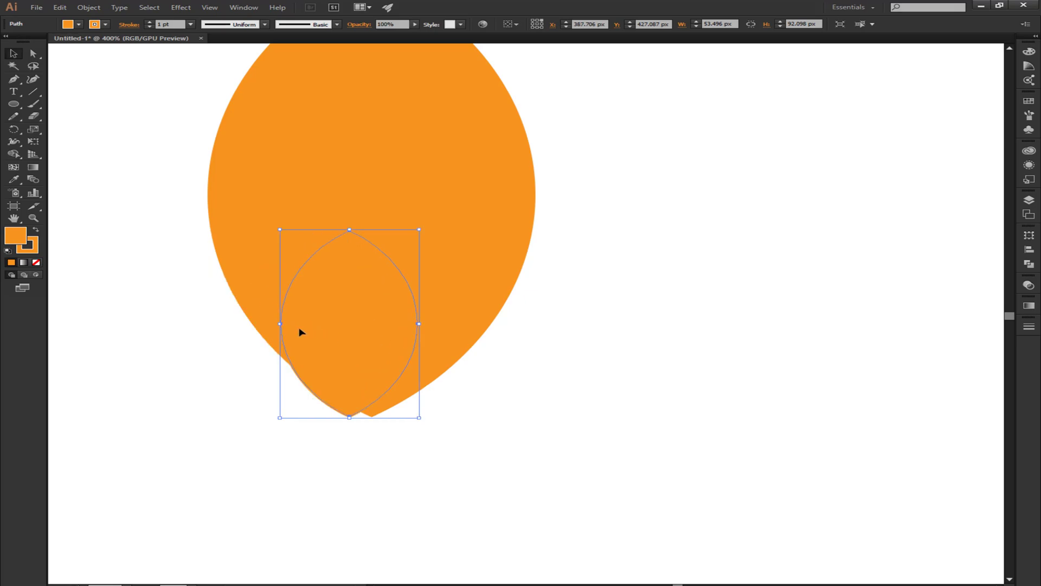
drag(282, 328, 307, 327)
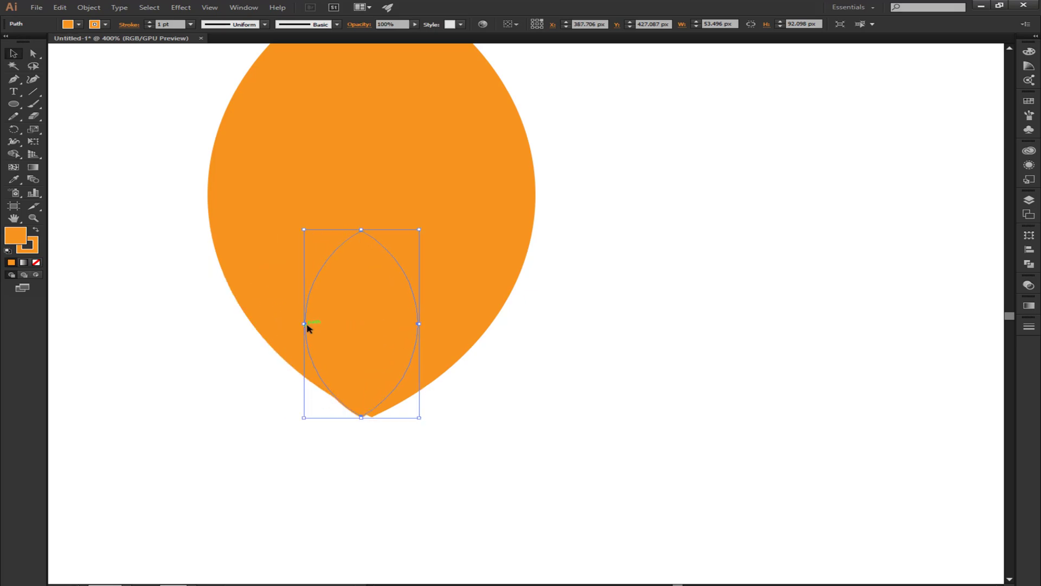
drag(372, 343, 383, 343)
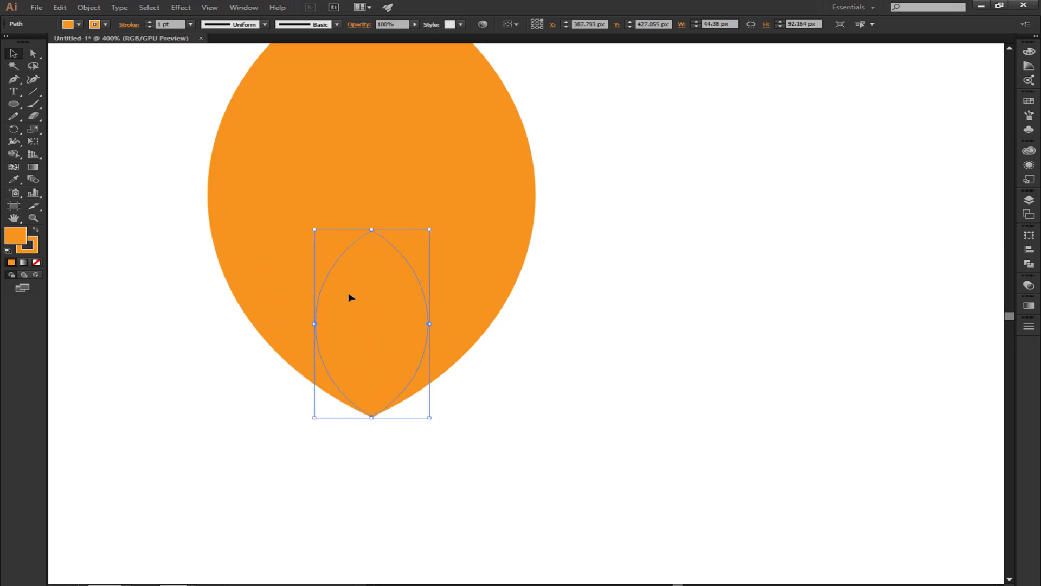
- Give the small inner leaf a white fill and no stroke, and deselect it
click(79, 25)
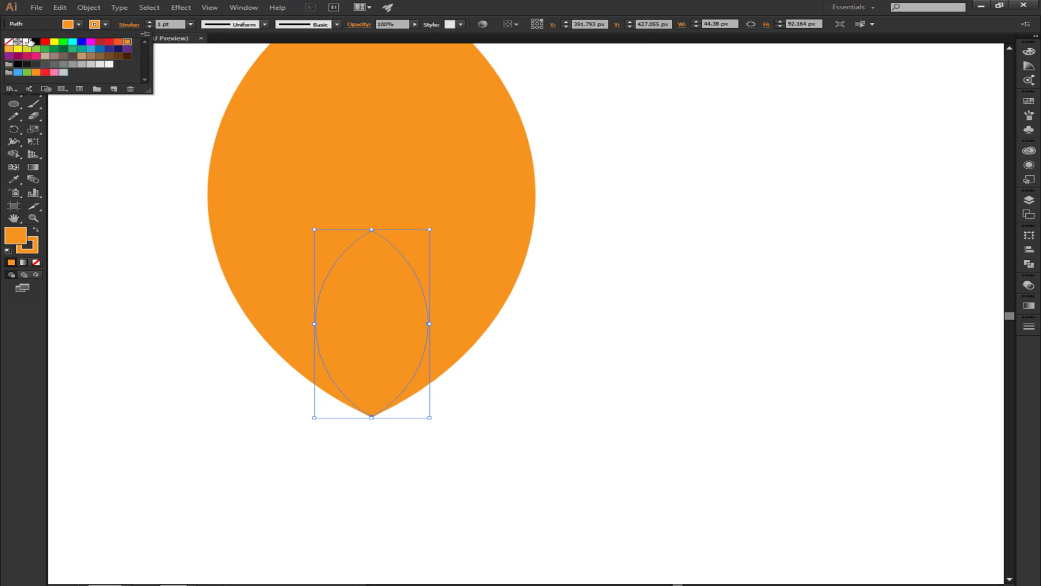
click(28, 42)
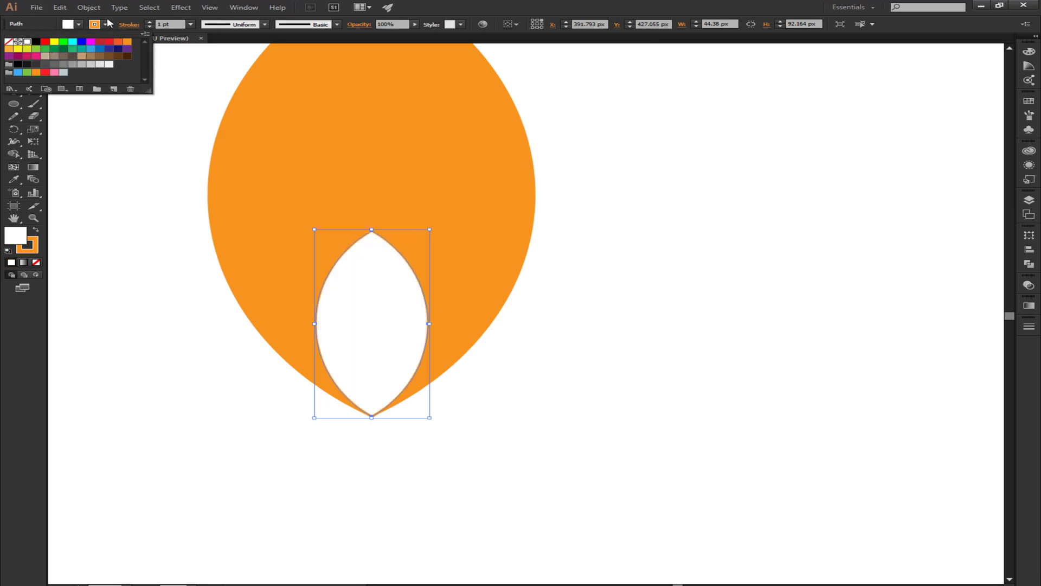
click(106, 24)
click(106, 24)
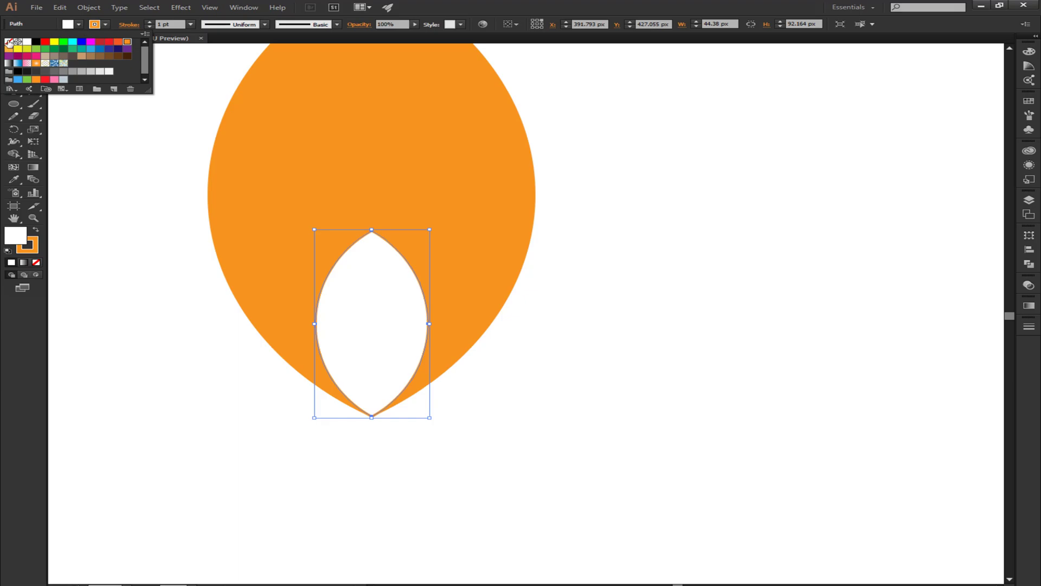
click(9, 42)
click(550, 284)
- Group the orange leaf with its white inner leaf
key(ctrl+minus)
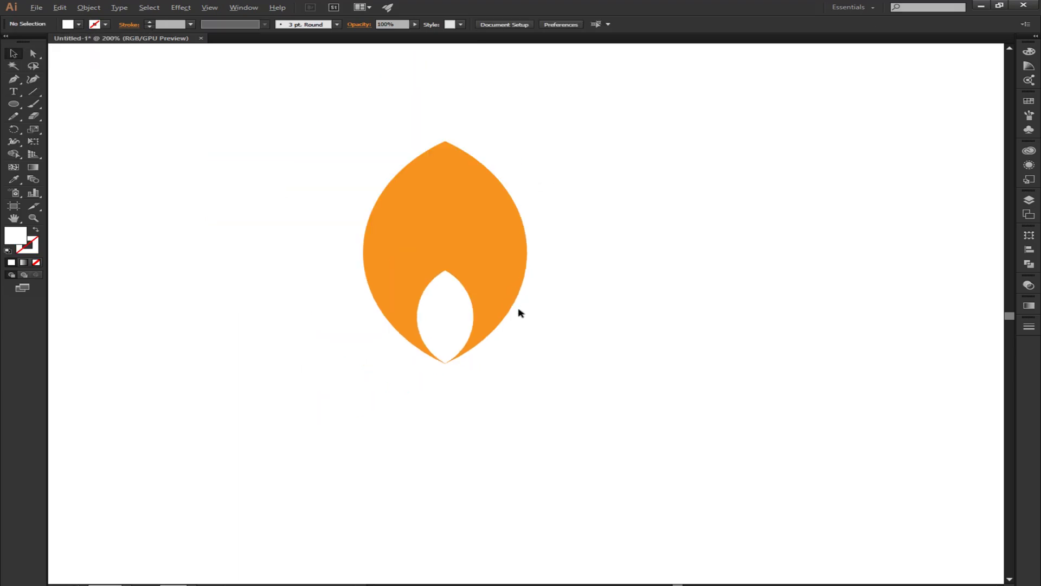
drag(324, 108, 580, 381)
key(ctrl)
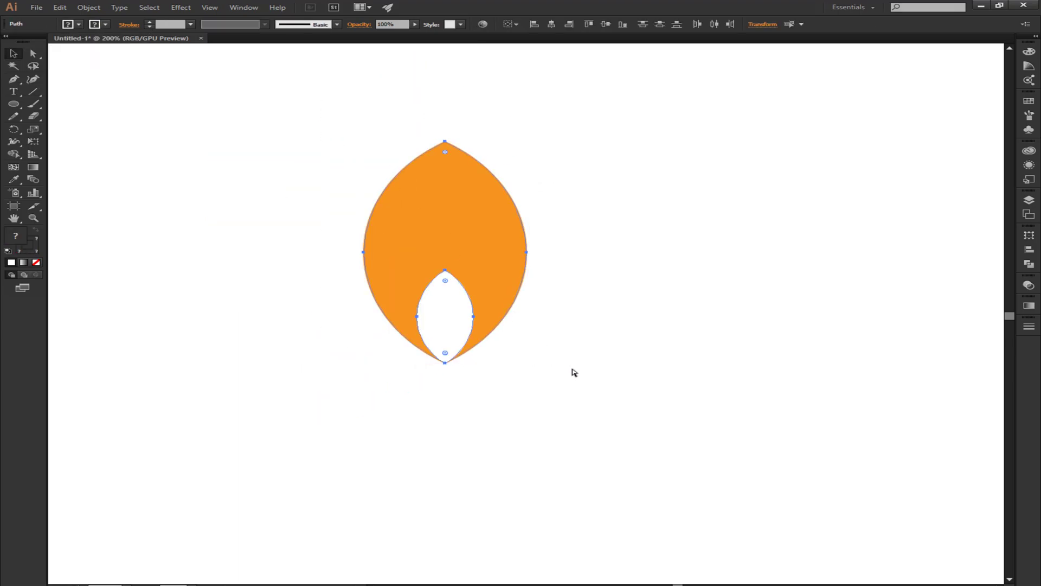
click(89, 7)
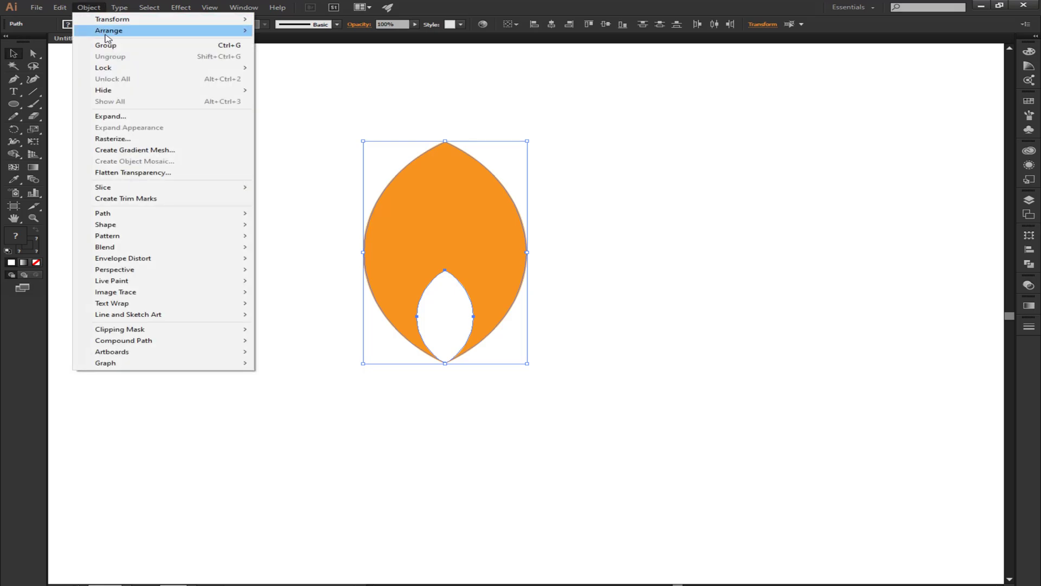
click(106, 45)
click(340, 224)
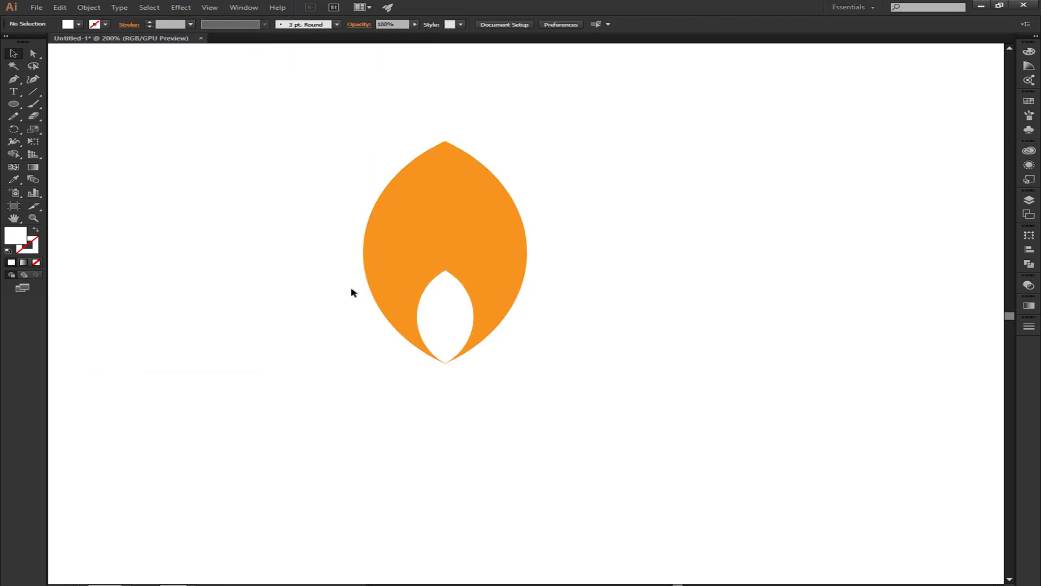
- Paste a copy of the leaf group in front and move it horizontally to the far right side of the artboard
scroll(352, 289, down, 1)
key(ctrl+1)
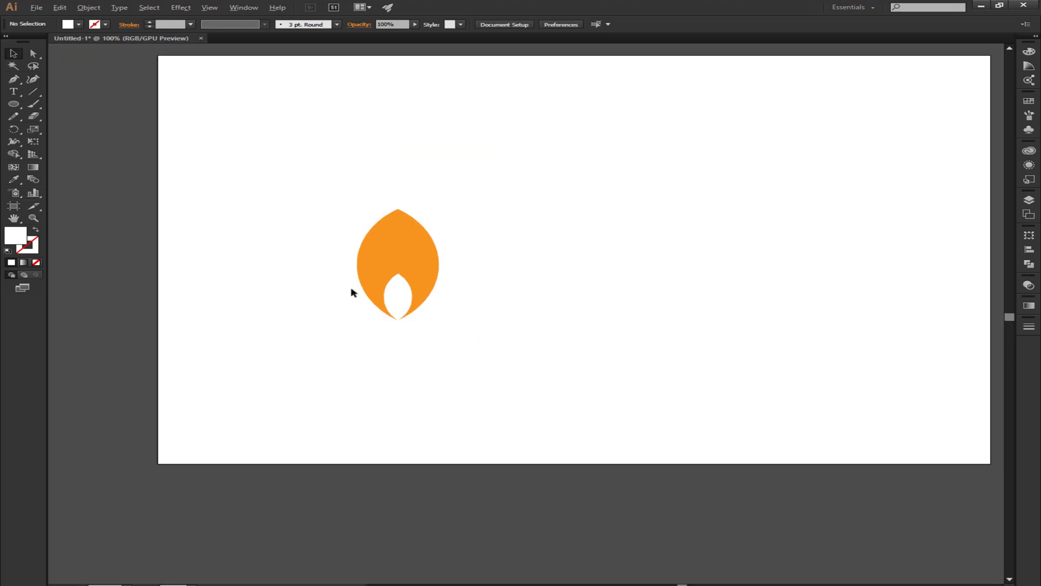
drag(337, 177, 514, 398)
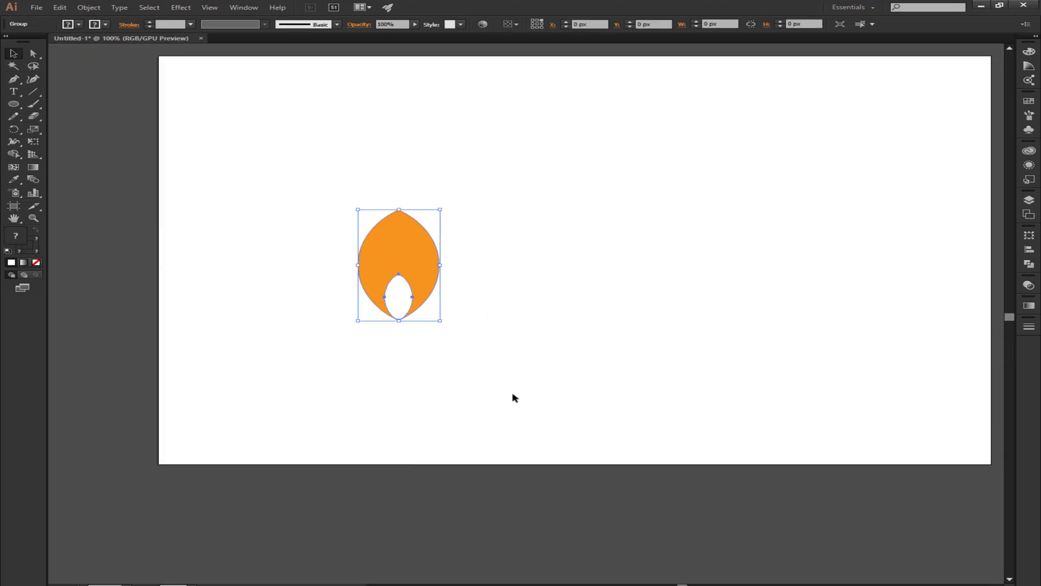
click(60, 7)
click(71, 58)
click(67, 7)
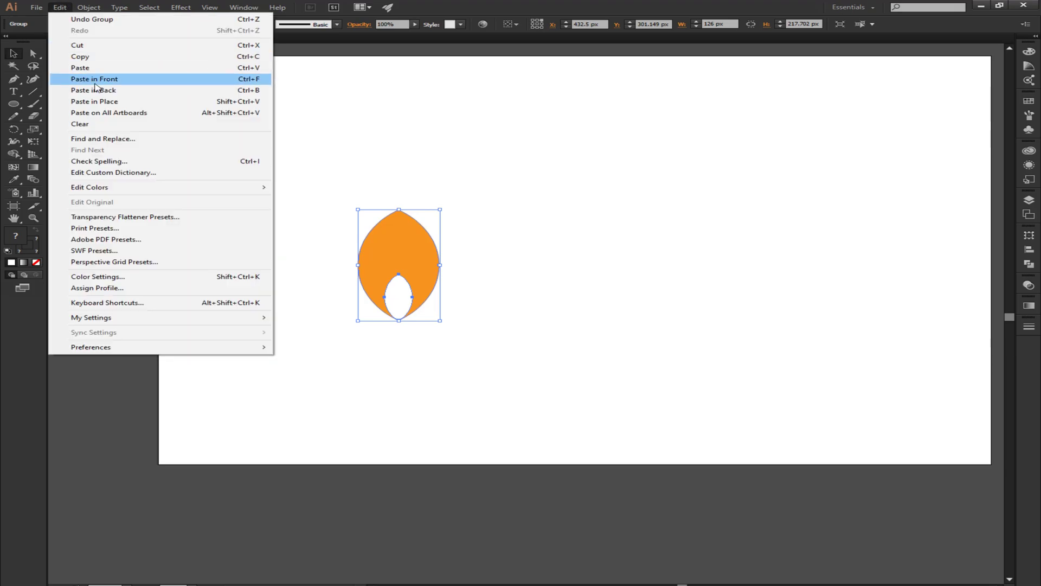
click(81, 76)
drag(400, 246, 919, 282)
- Move the remaining leaf group to the artboard's lower edge and scale it down to about 40 × 69 px
click(528, 365)
drag(413, 262, 424, 393)
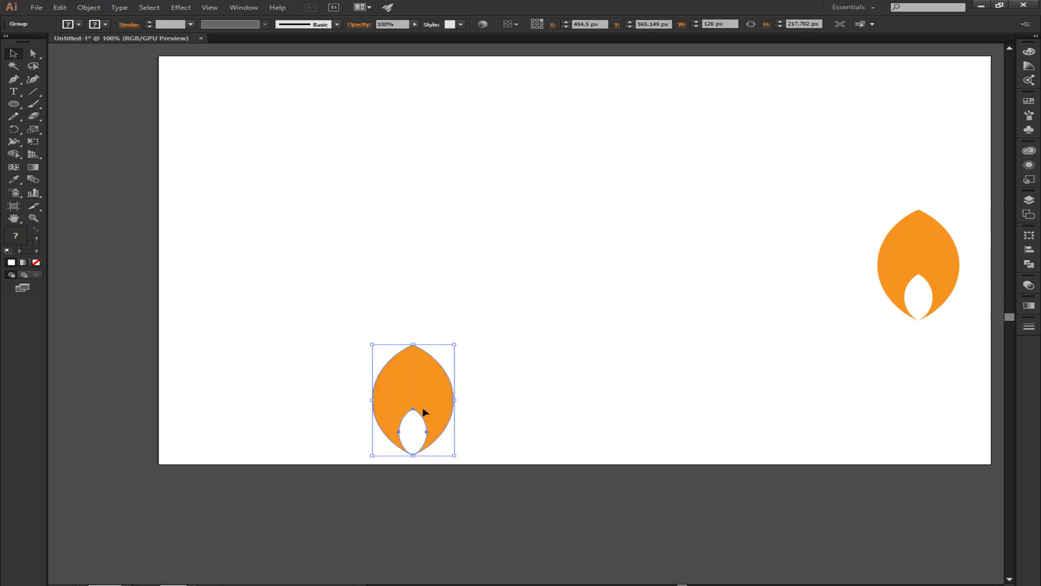
scroll(423, 419, up, 3)
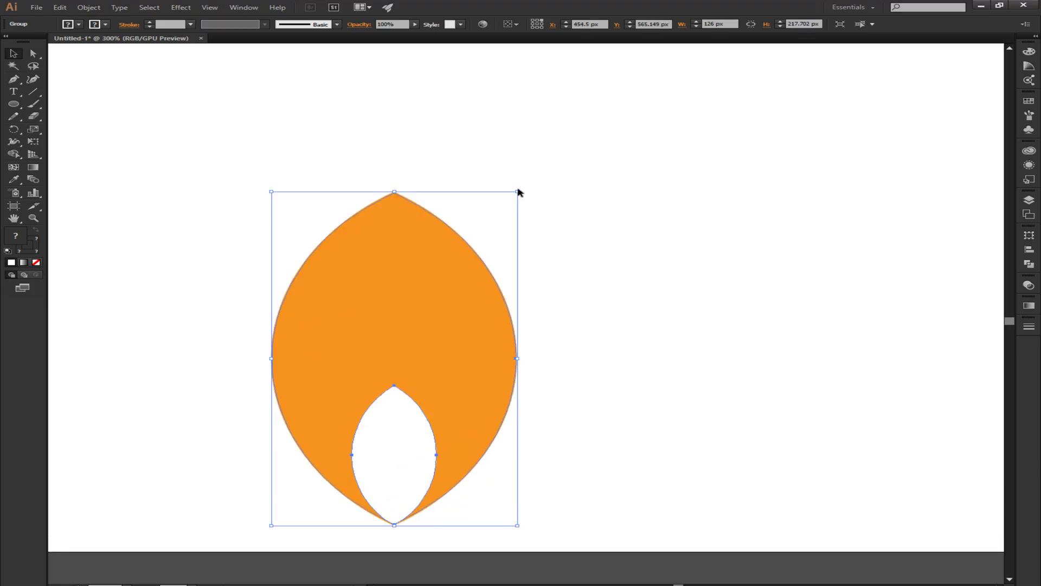
drag(519, 191, 372, 418)
- Rotate the small leaf group by 45°
drag(219, 395, 462, 567)
click(88, 8)
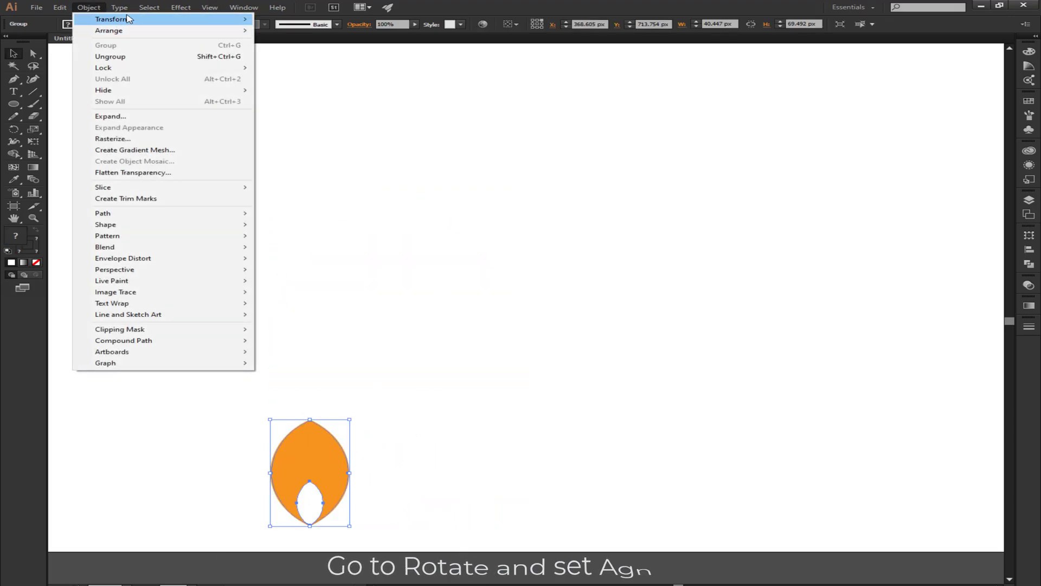
mouse_move(228, 20)
click(287, 45)
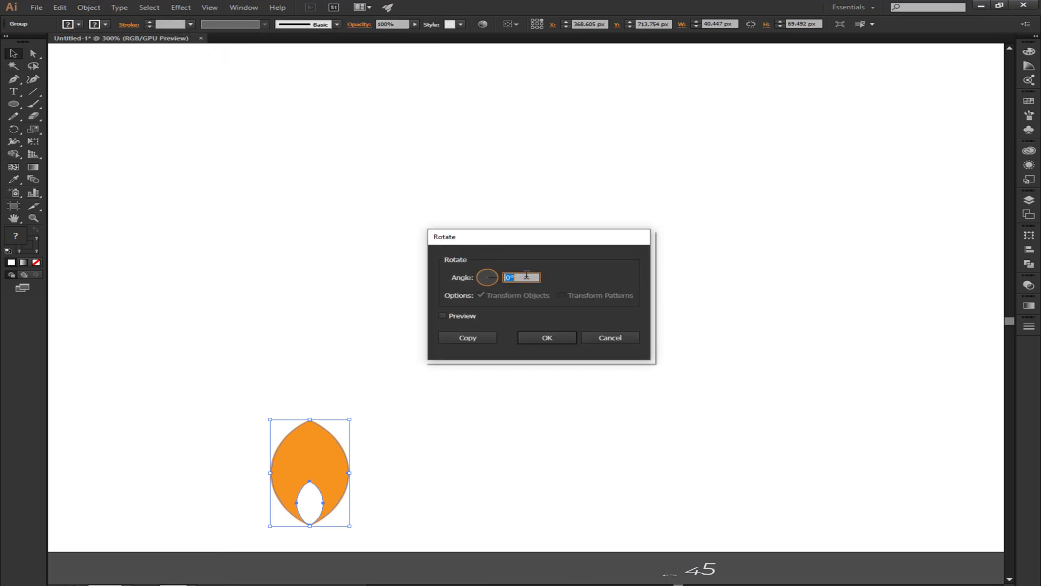
click(443, 315)
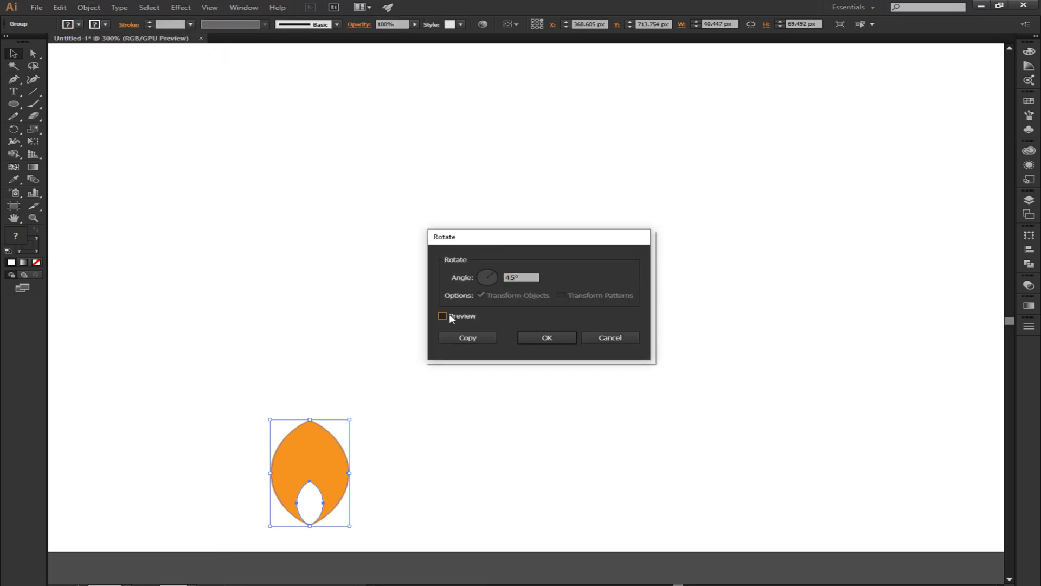
click(546, 337)
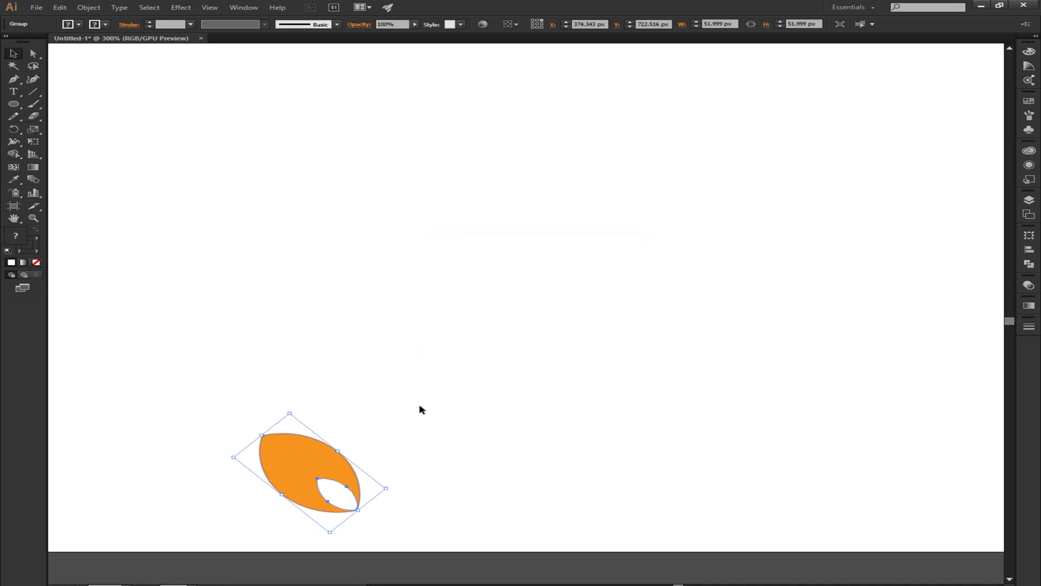
- Create a copy of the rotated leaf reflected across the vertical axis and place it beside the original as a mirrored pair
right_click(320, 456)
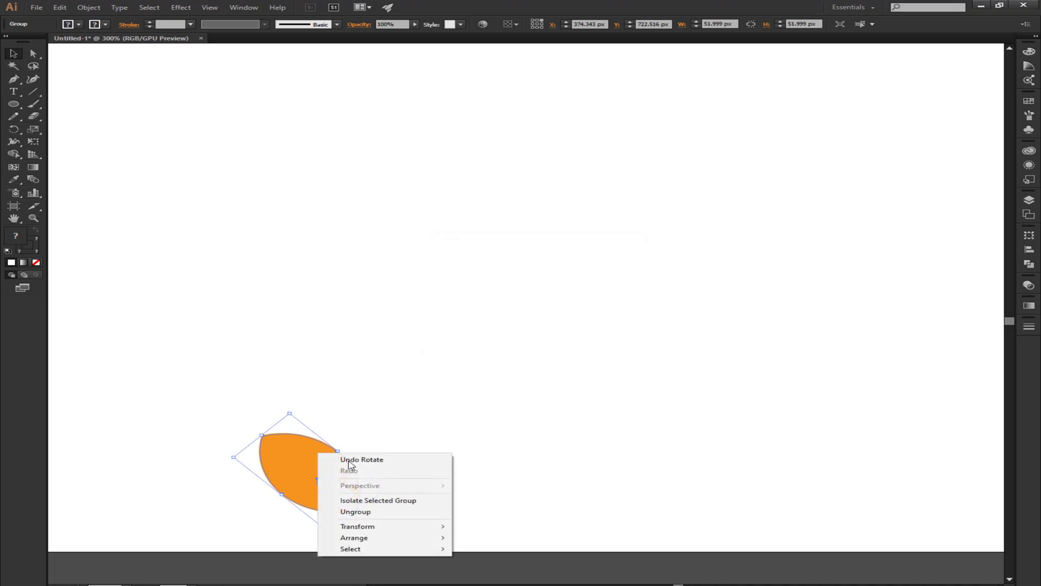
mouse_move(437, 529)
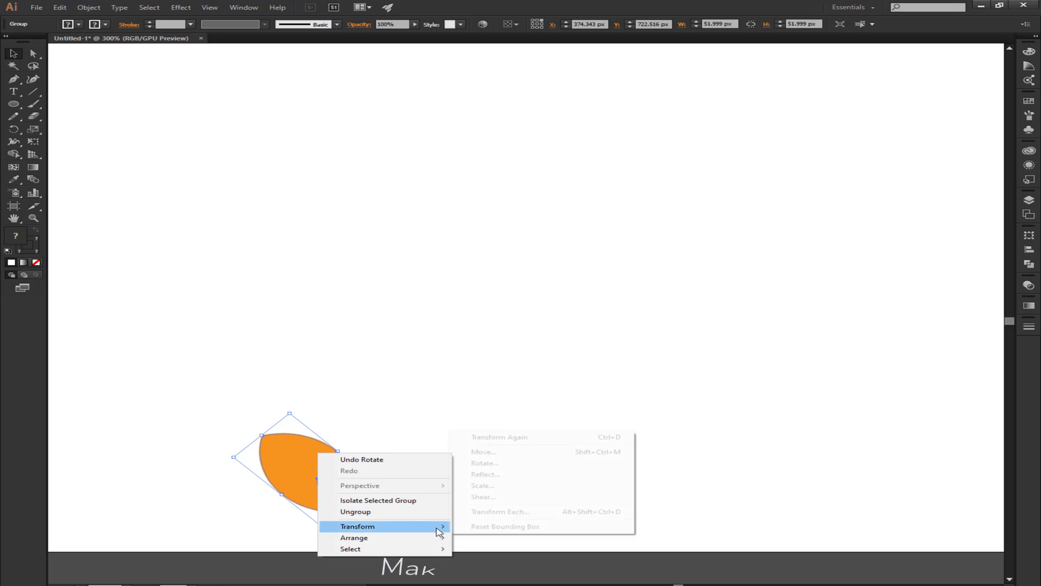
click(523, 475)
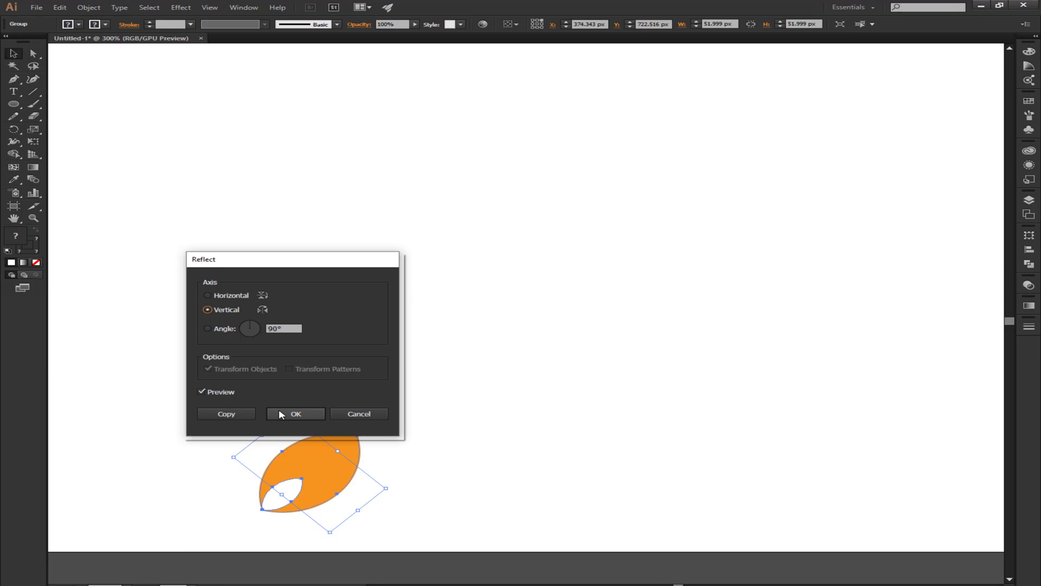
click(251, 414)
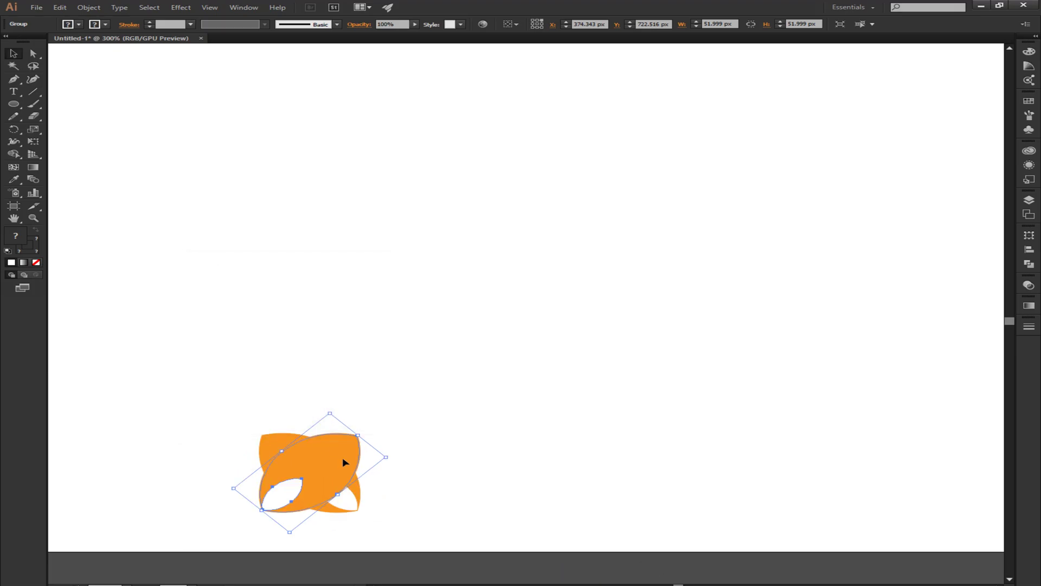
drag(369, 463, 450, 465)
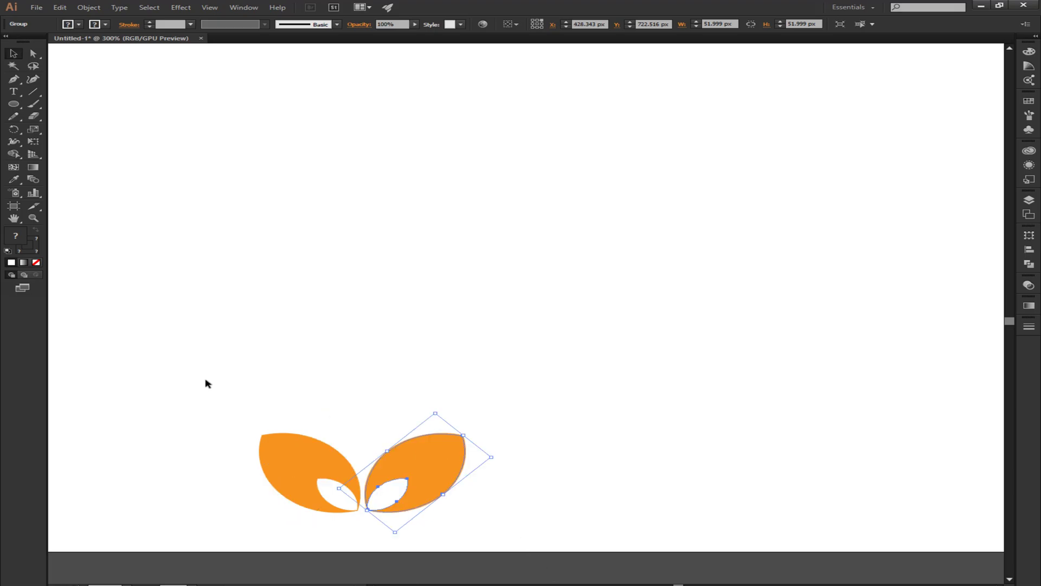
- Group the two mirrored leaves, scale the pair down to less than half its size, and deselect it
drag(205, 383, 537, 532)
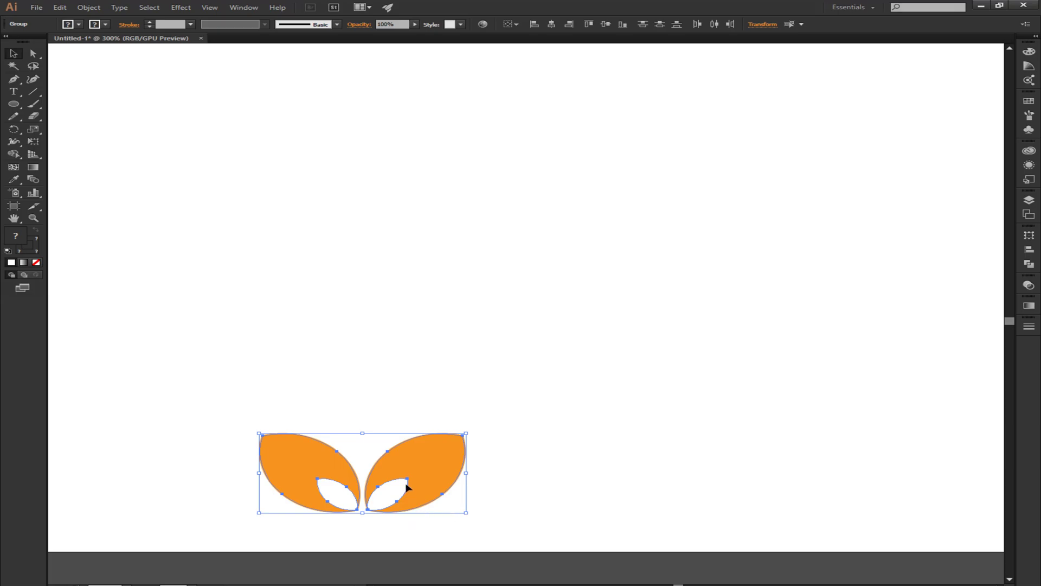
right_click(416, 468)
click(466, 516)
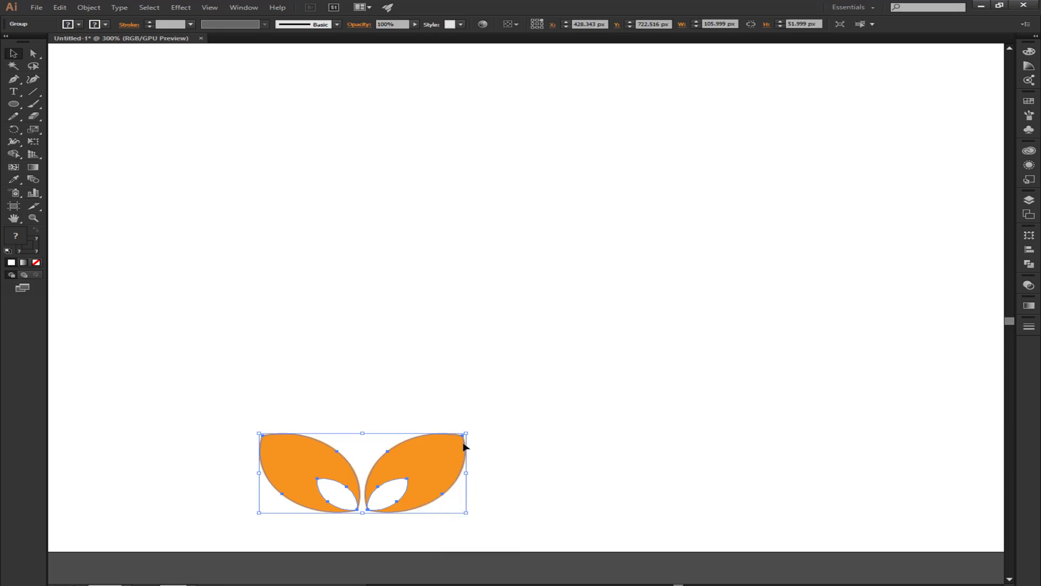
drag(465, 434, 350, 478)
click(338, 402)
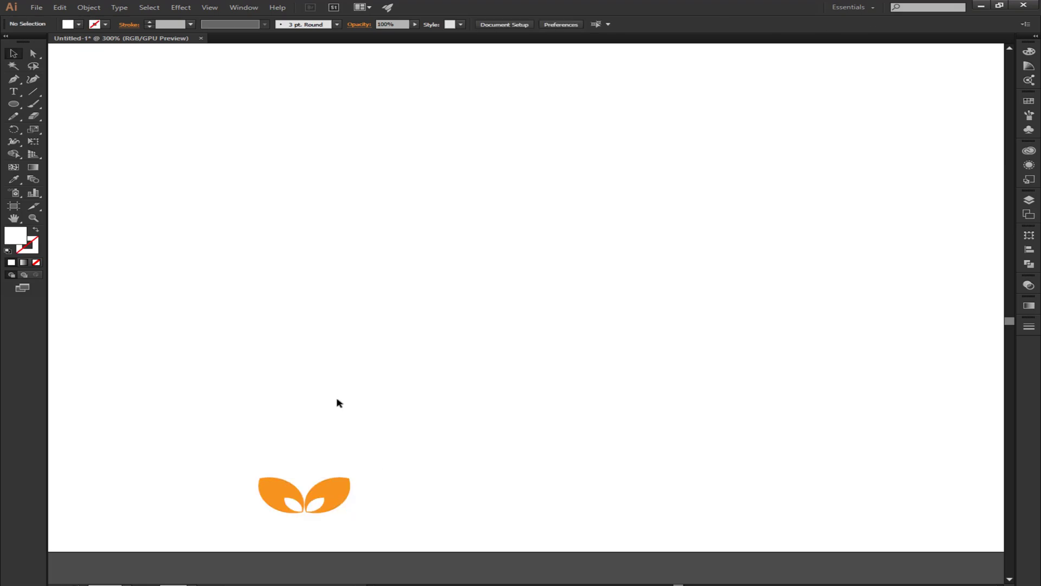
- Start a Transform effect on the small leaf pair with a previewed vertical move of -22 px
click(290, 481)
click(184, 8)
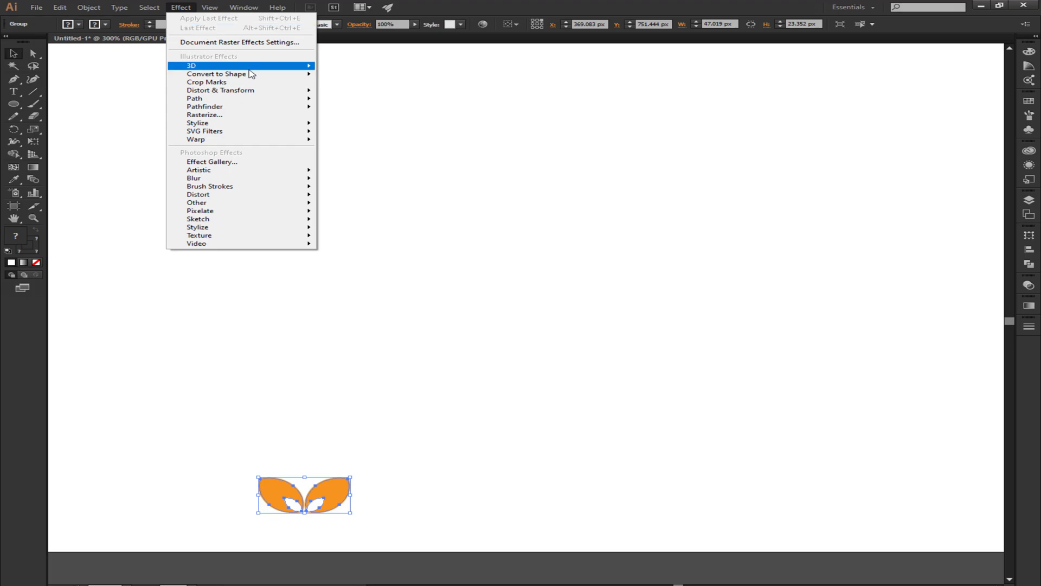
mouse_move(249, 90)
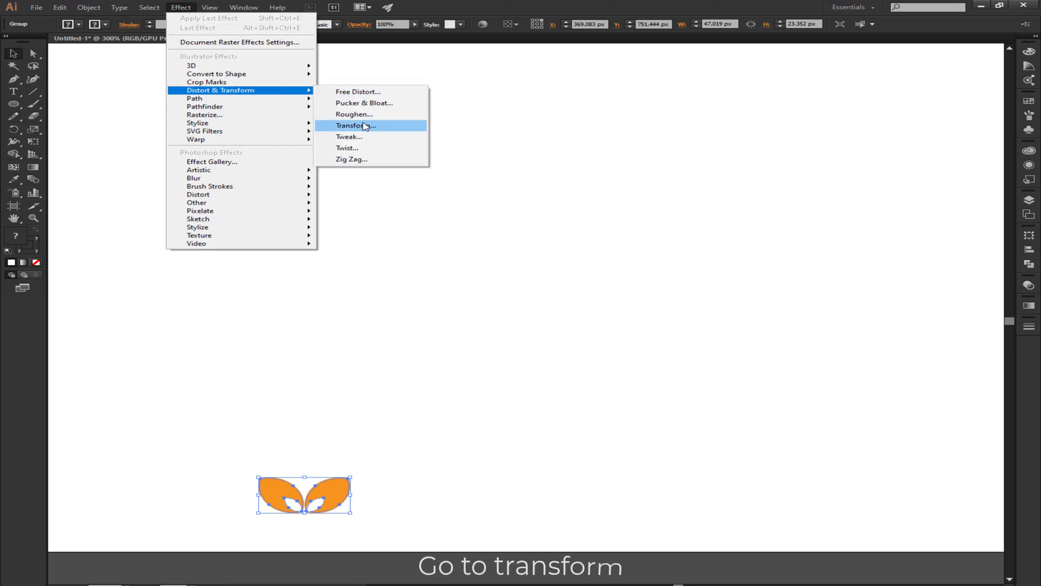
click(362, 125)
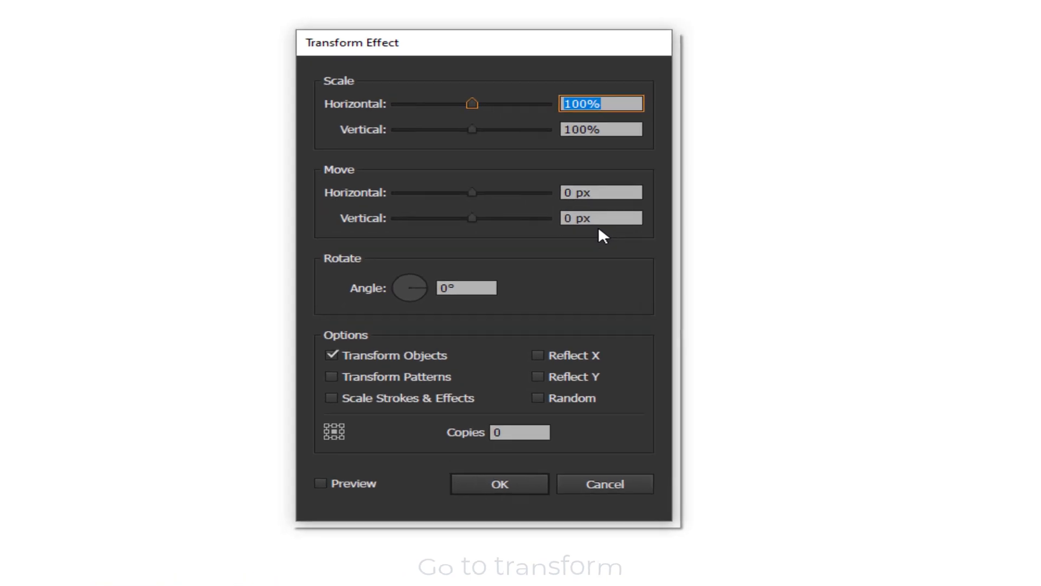
drag(473, 217, 445, 213)
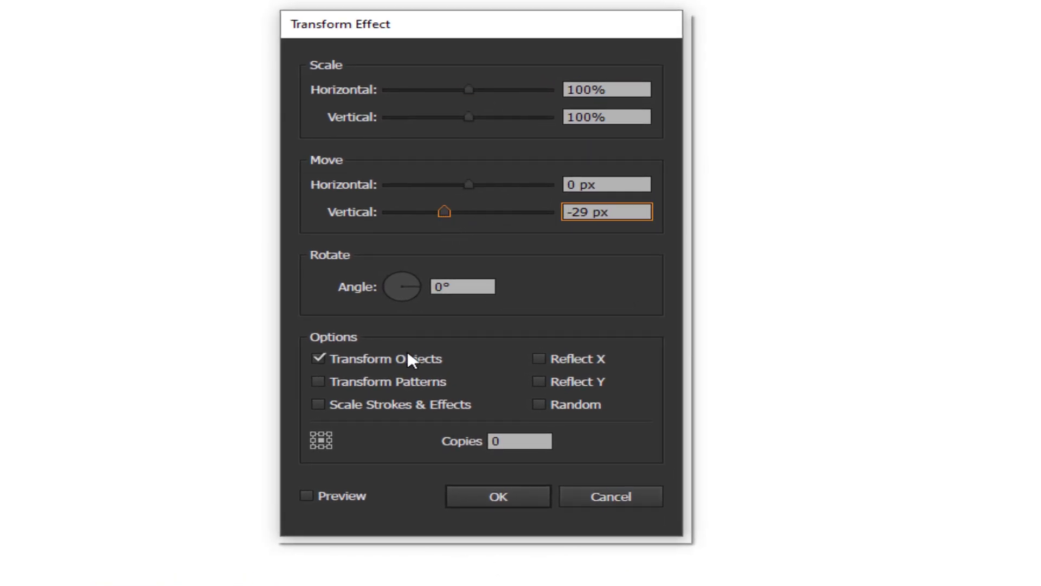
click(318, 493)
drag(445, 212, 451, 212)
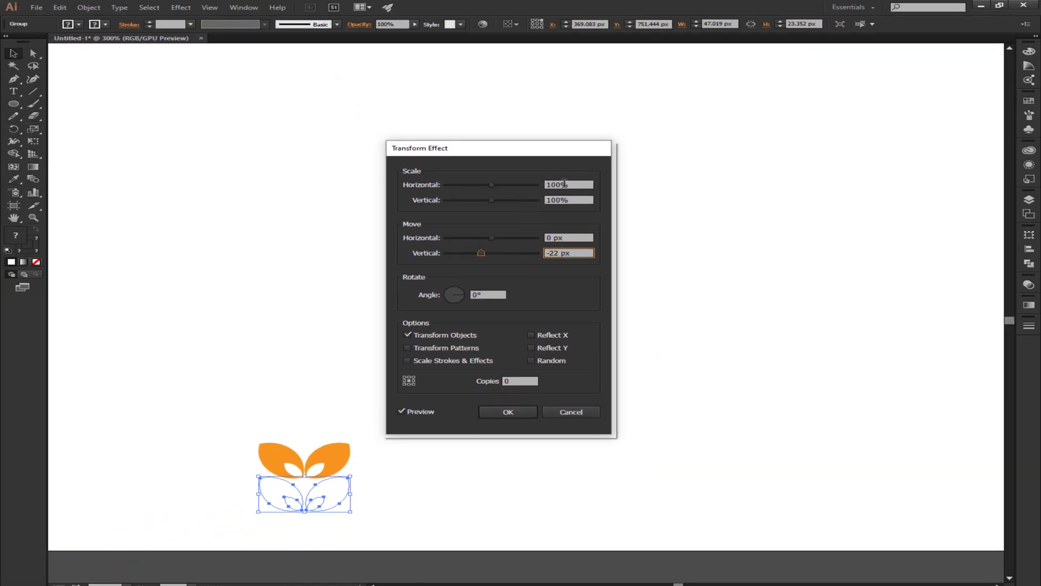
- Set the effect's horizontal and vertical scale to 96% and the number of copies to 12
click(569, 185)
text(96)
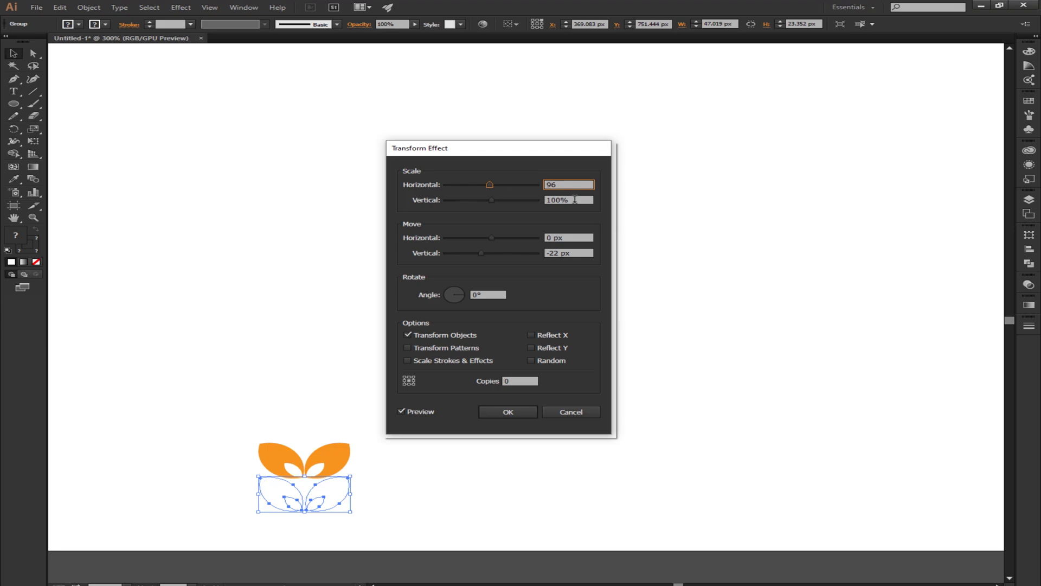
click(575, 200)
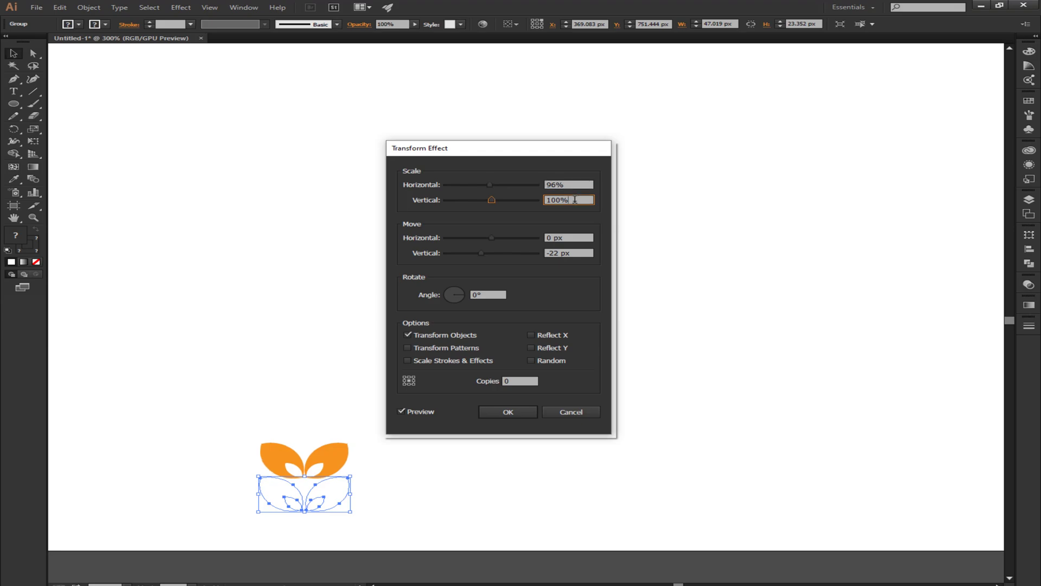
text(96)
click(525, 382)
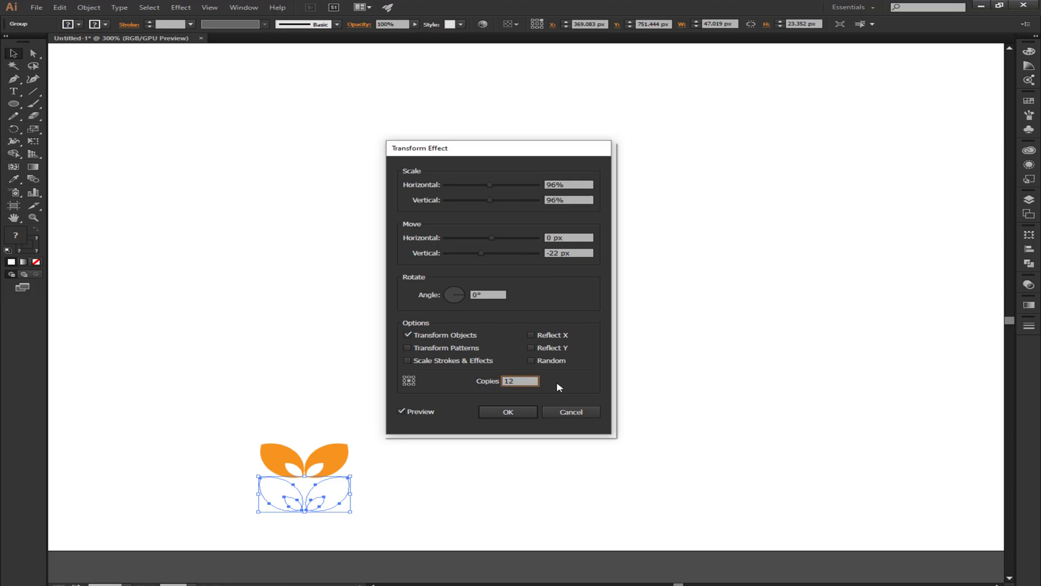
key(Tab)
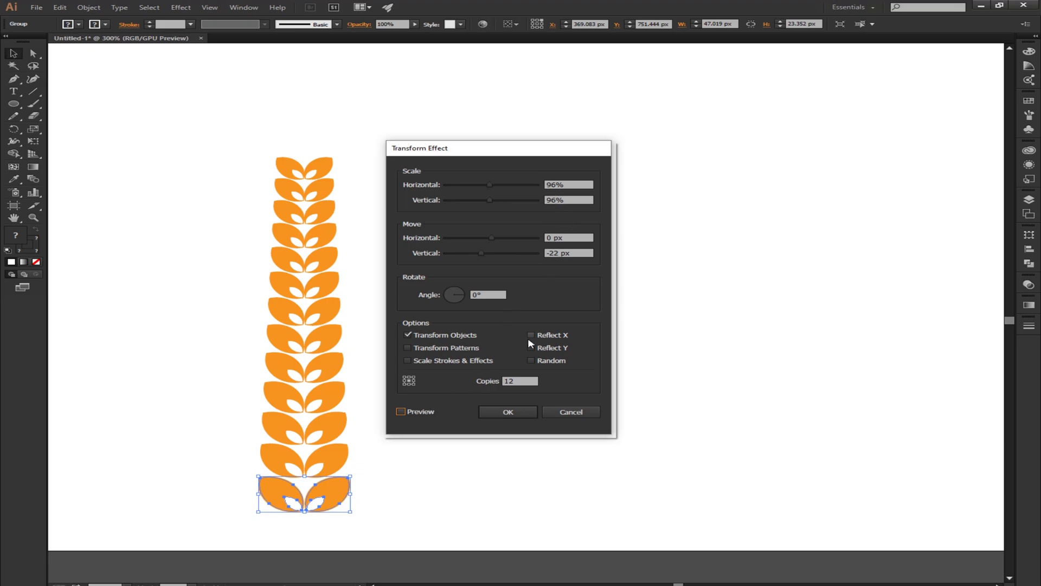
- Raise the copies to 15, set the vertical move to -23 px, and apply the Transform effect
double_click(507, 378)
text(15)
click(429, 412)
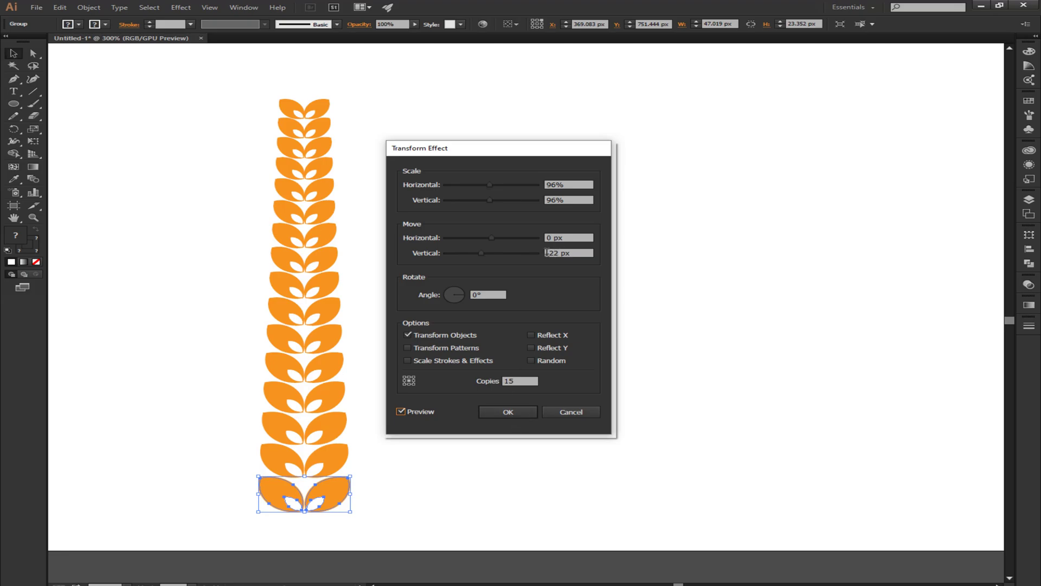
drag(553, 252, 558, 253)
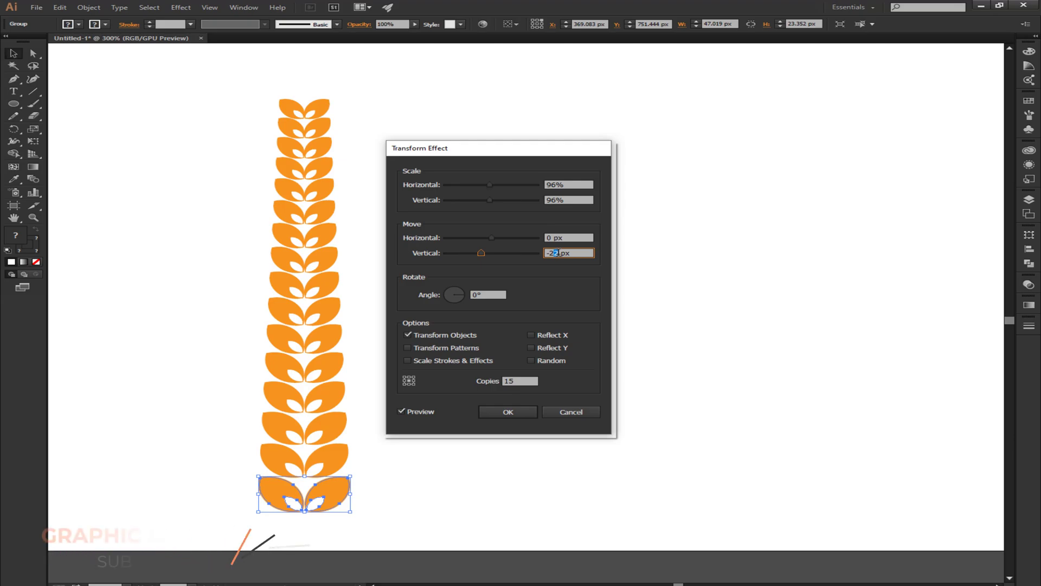
text(3)
click(421, 411)
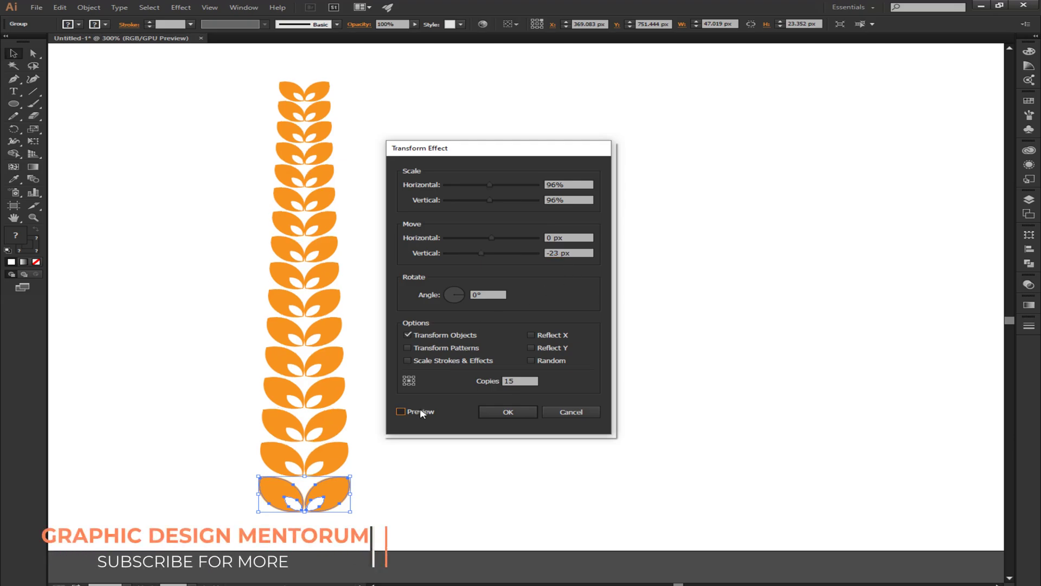
click(523, 413)
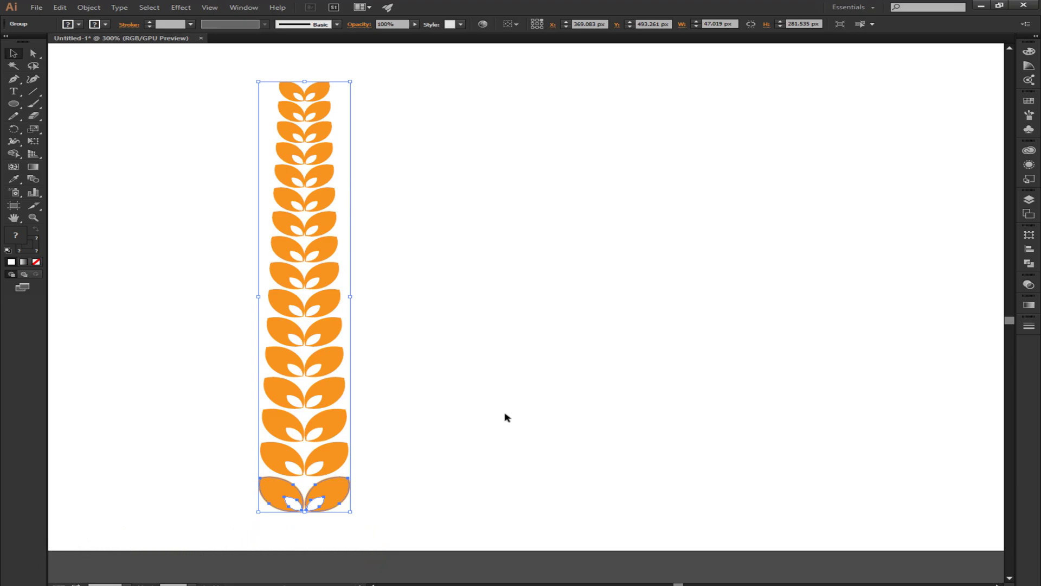
- Bring the large leaf over to the leaf column and scale it down to about 12 × 21 px
scroll(423, 329, down, 2)
scroll(423, 329, up, 4)
scroll(423, 329, down, 2)
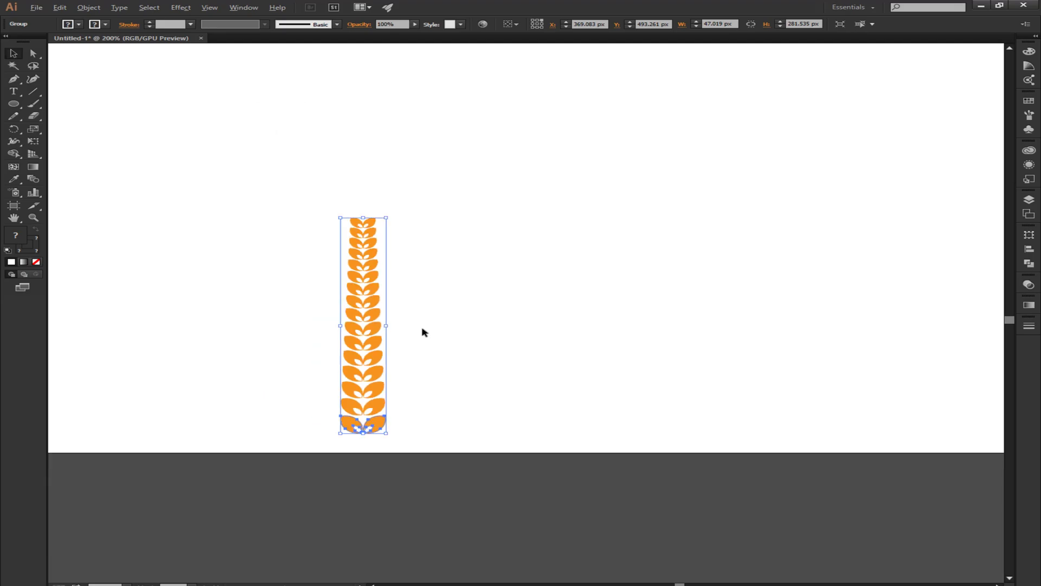
scroll(423, 332, down, 4)
scroll(466, 191, up, 2)
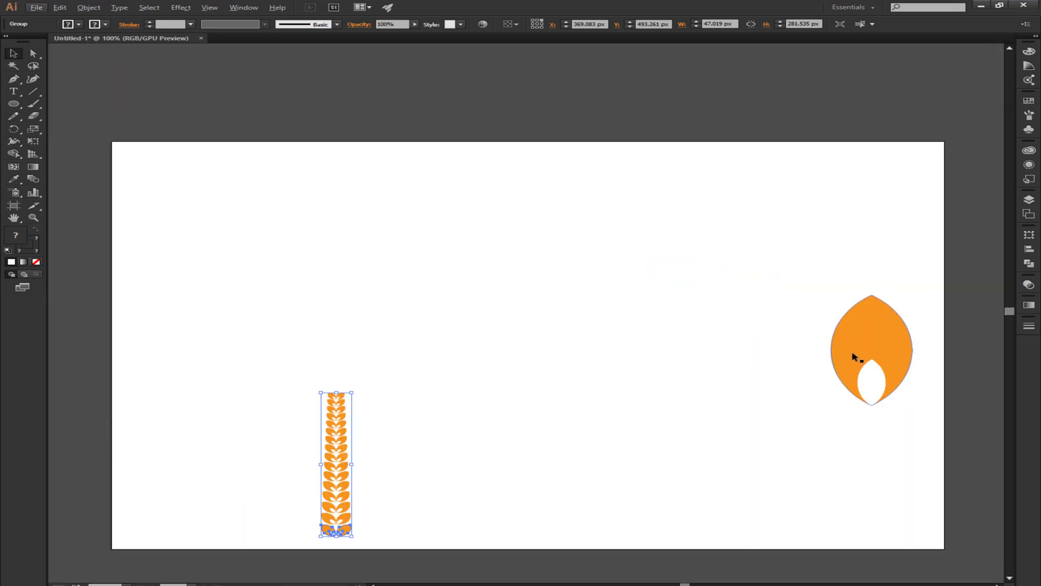
drag(853, 356, 324, 349)
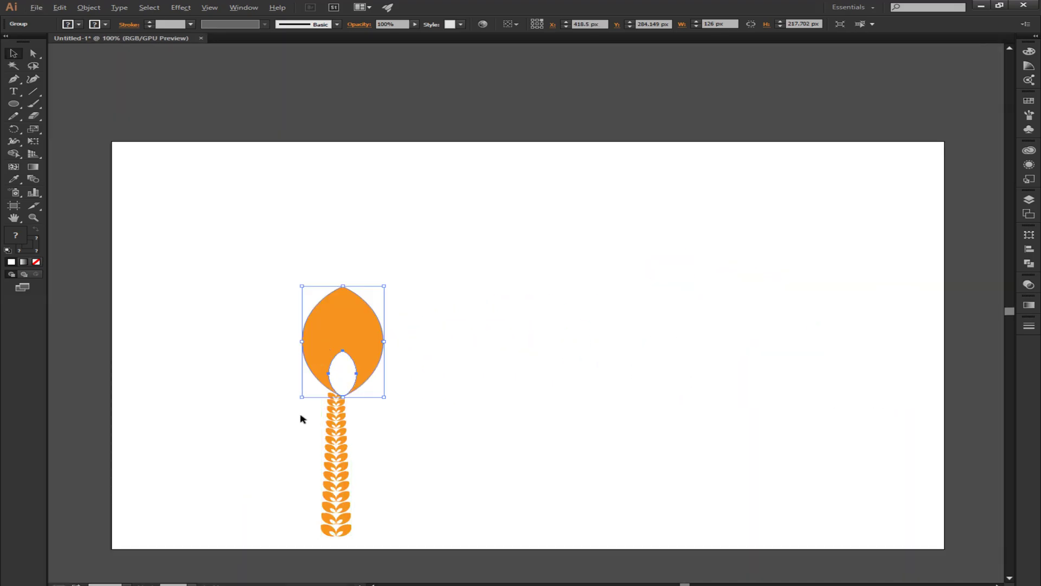
scroll(342, 330, up, 3)
drag(472, 204, 249, 494)
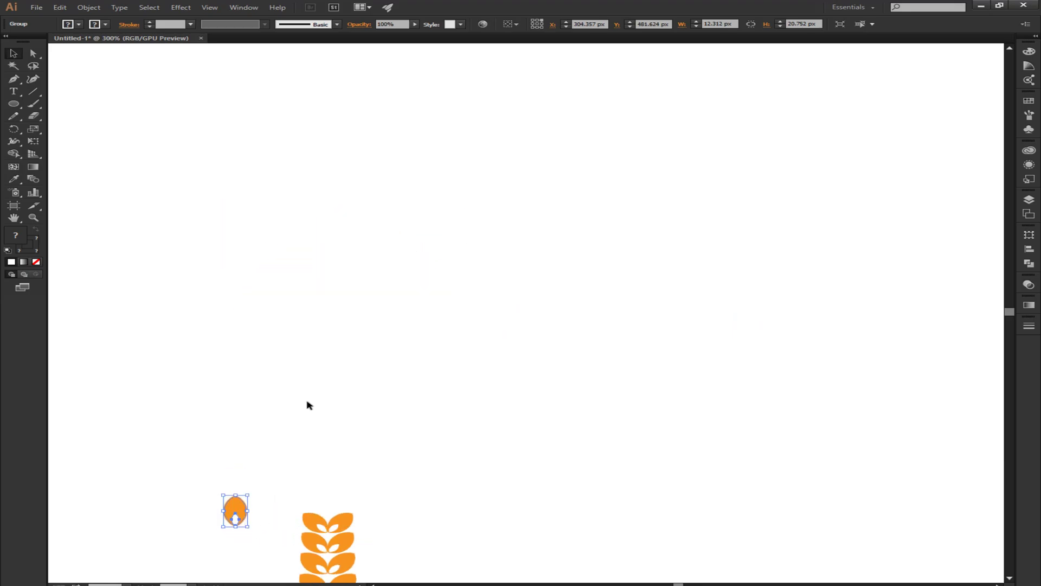
- Place the small upright leaf centred just above the topmost pair of the leaf column and deselect it
scroll(314, 515, up, 1)
scroll(316, 518, down, 2)
scroll(298, 549, up, 4)
drag(77, 313, 434, 288)
drag(424, 277, 425, 237)
click(524, 296)
scroll(404, 333, up, 4)
scroll(403, 335, down, 1)
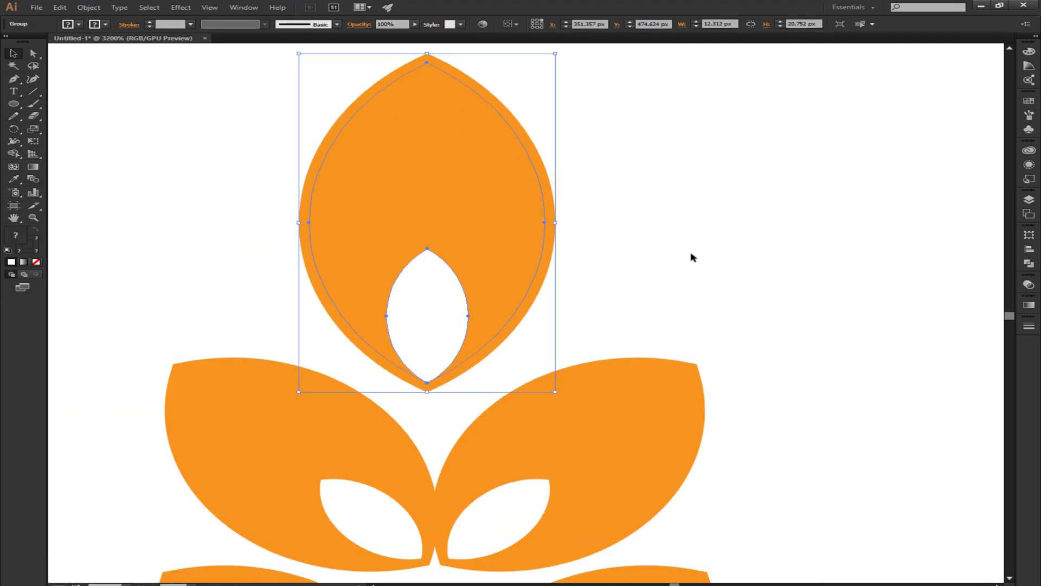
click(648, 252)
scroll(518, 260, down, 5)
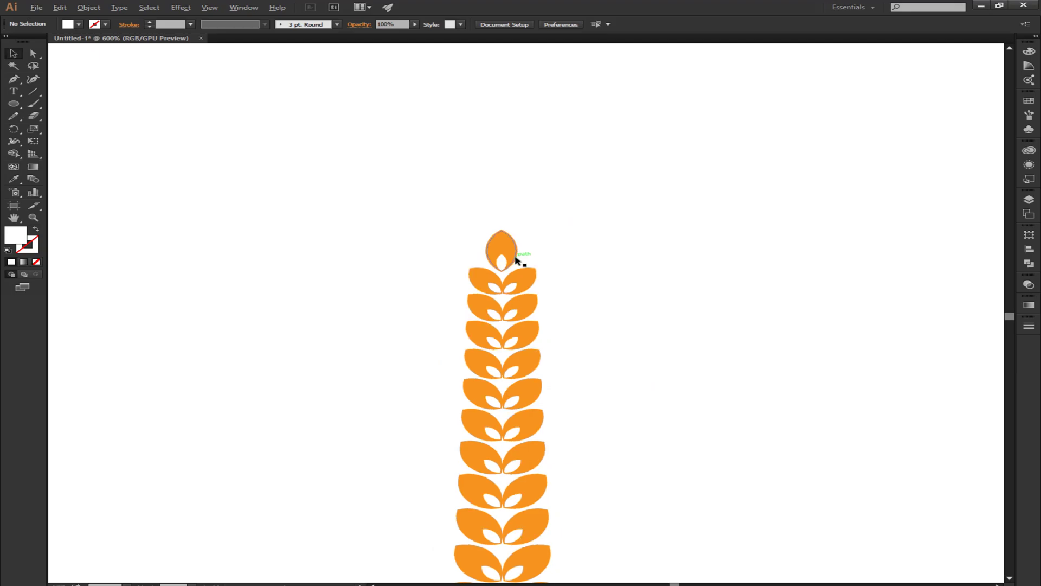
scroll(532, 398, up, 3)
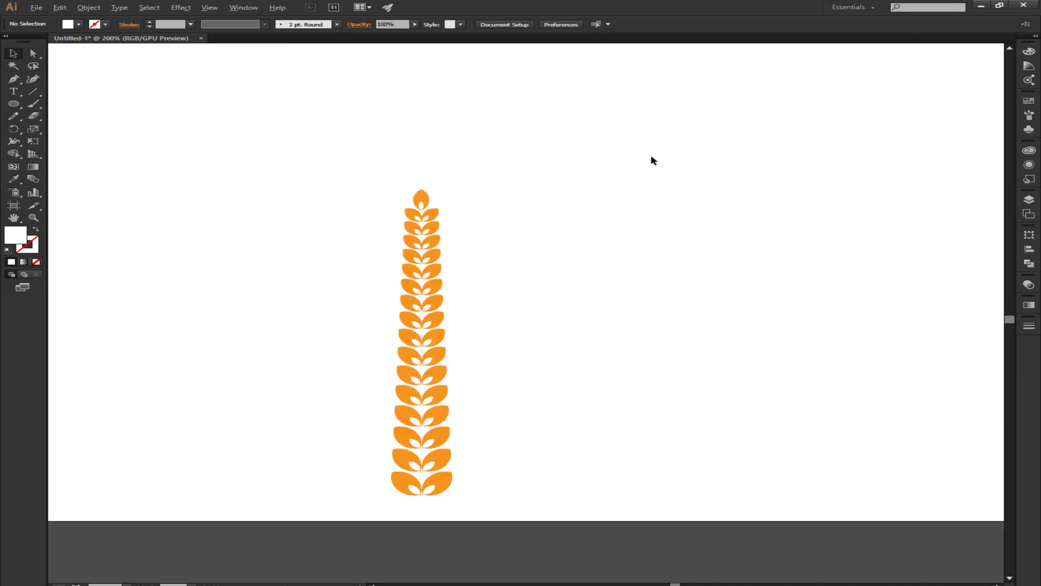
- Group the leaf column together with its tip leaf
drag(354, 147, 530, 520)
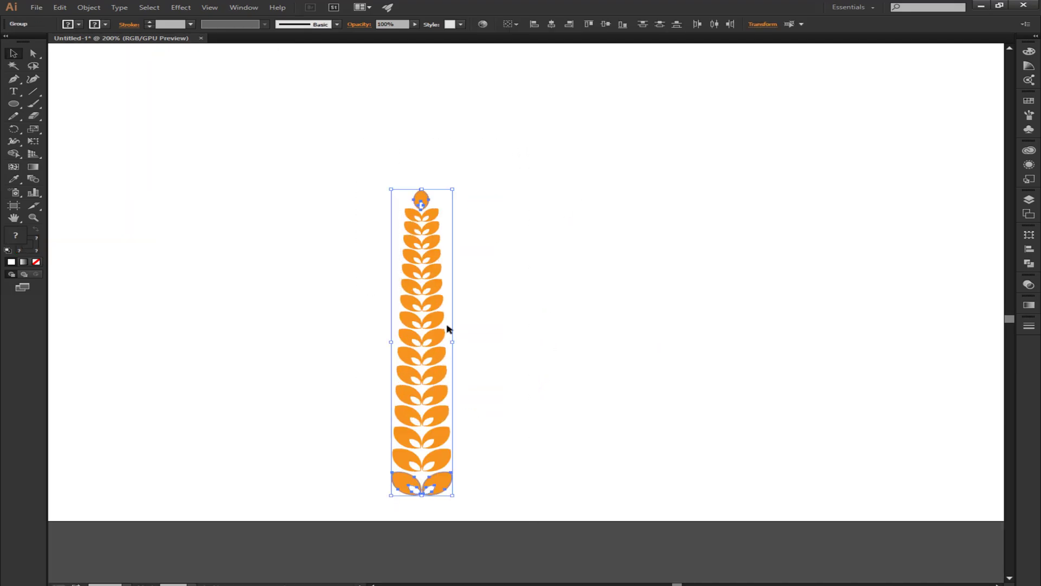
click(89, 7)
click(127, 48)
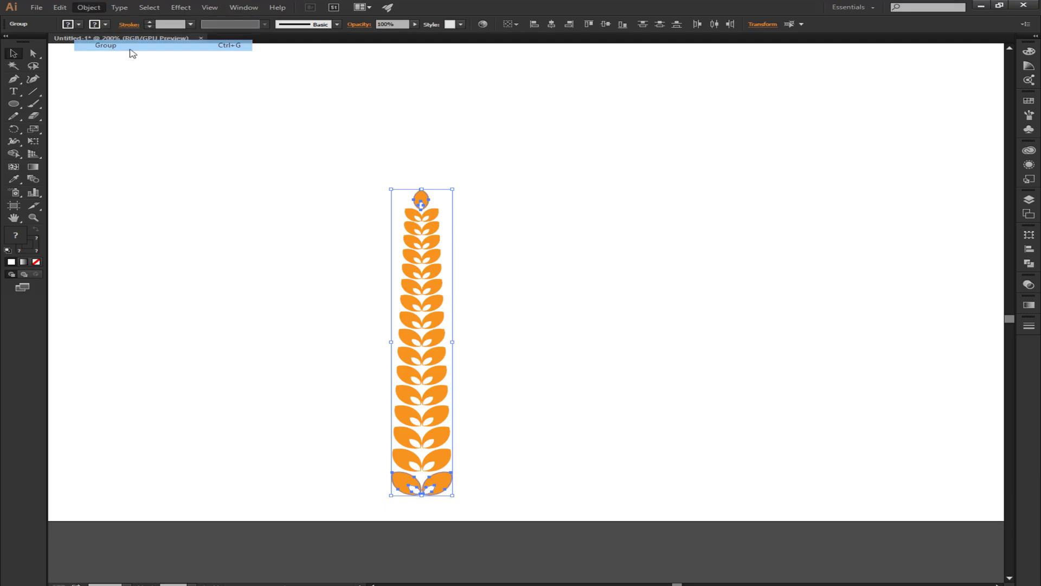
scroll(319, 313, down, 1)
scroll(761, 256, up, 1)
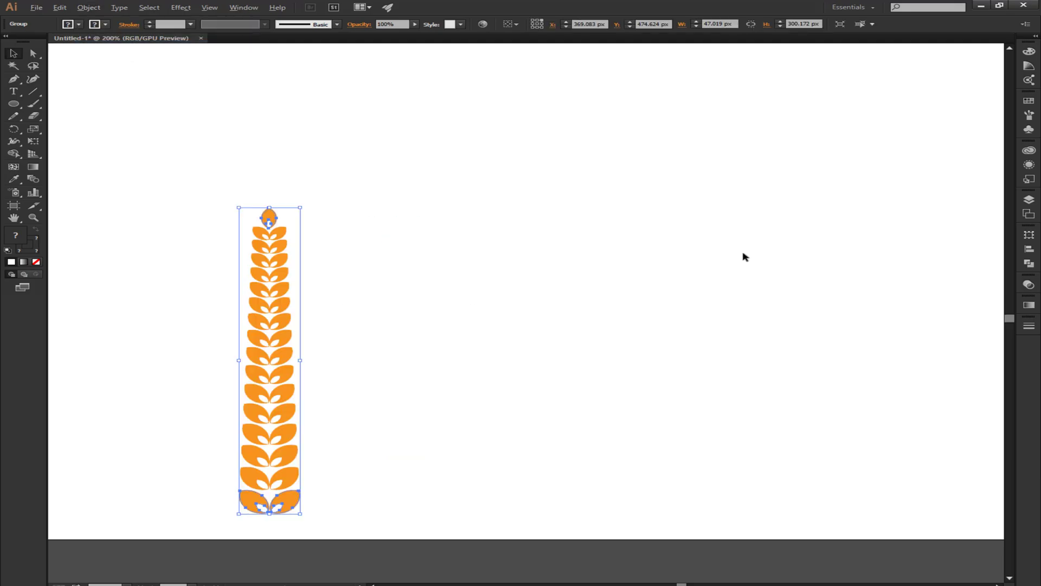
- Draw a straight vertical line about 309 px long beside the grouped leaf column, starting from the base
click(163, 147)
key(backslash)
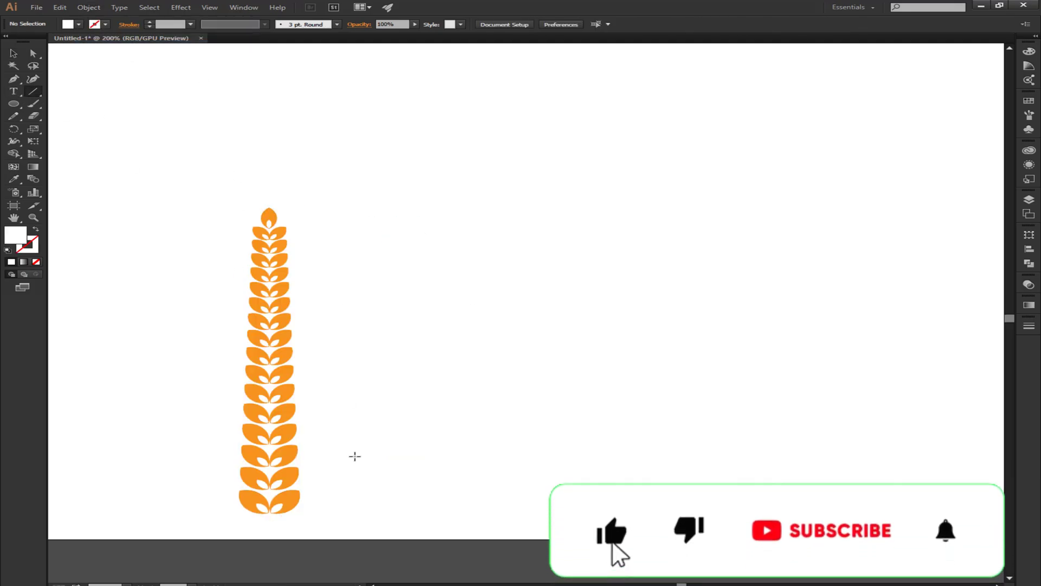
mouse_move(354, 522)
mouse_down()
mouse_move(344, 316)
mouse_move(354, 207)
mouse_up()
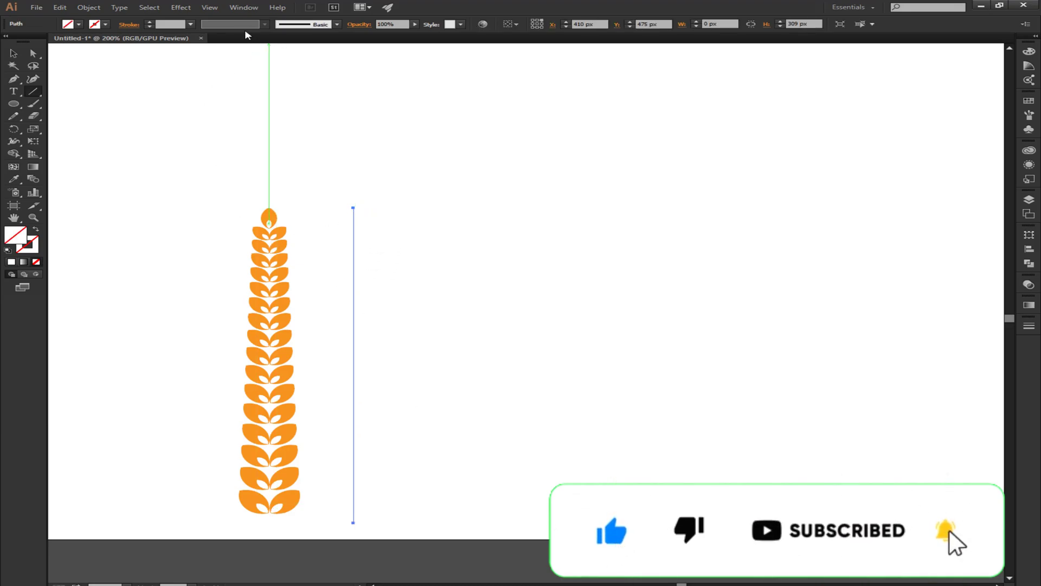
- Give the vertical line an orange 5 pt stroke with the tapered width profile that narrows to a point at the upper end
click(335, 26)
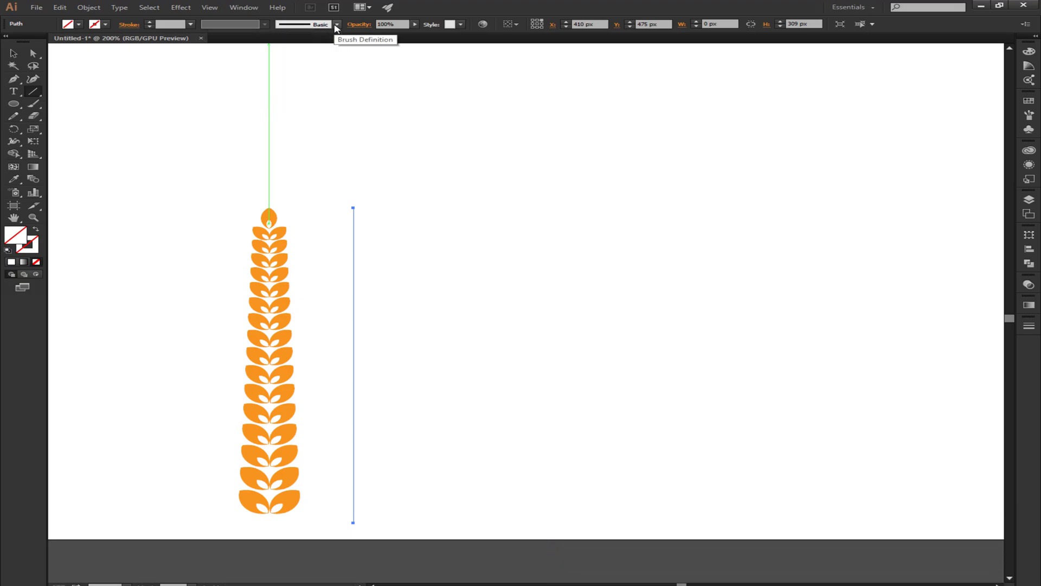
click(190, 24)
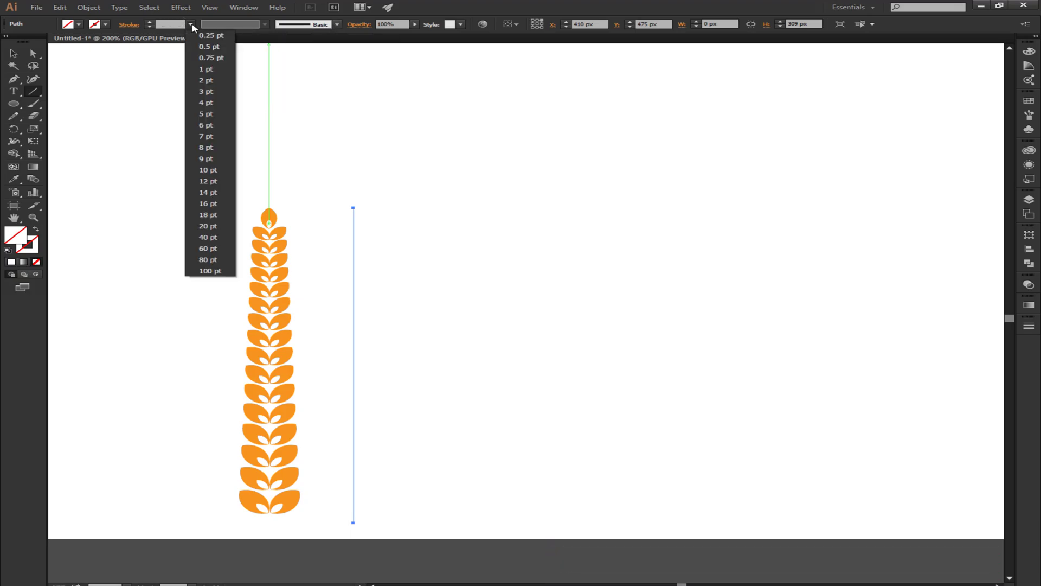
click(213, 103)
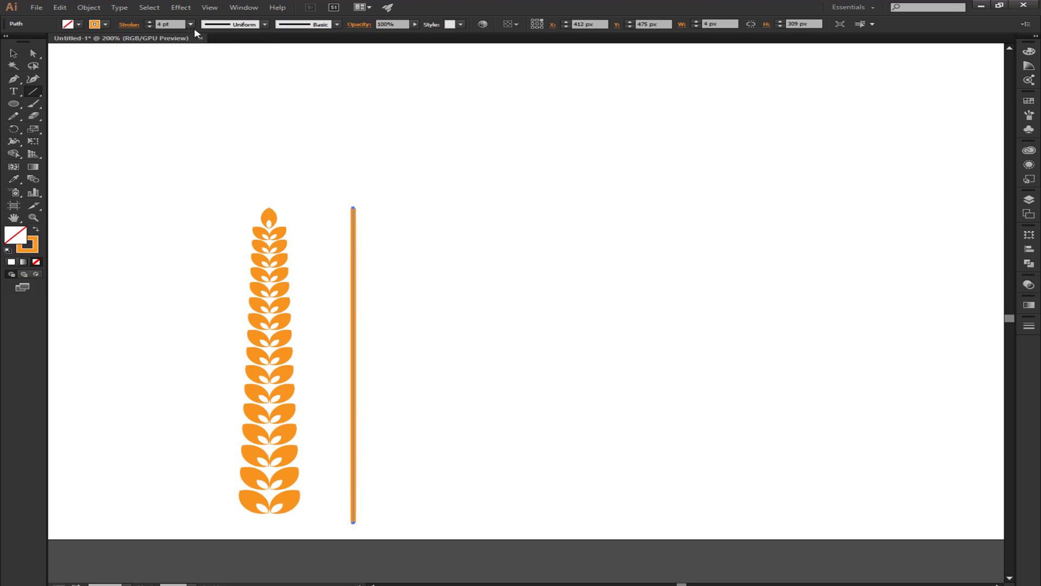
click(190, 24)
click(216, 114)
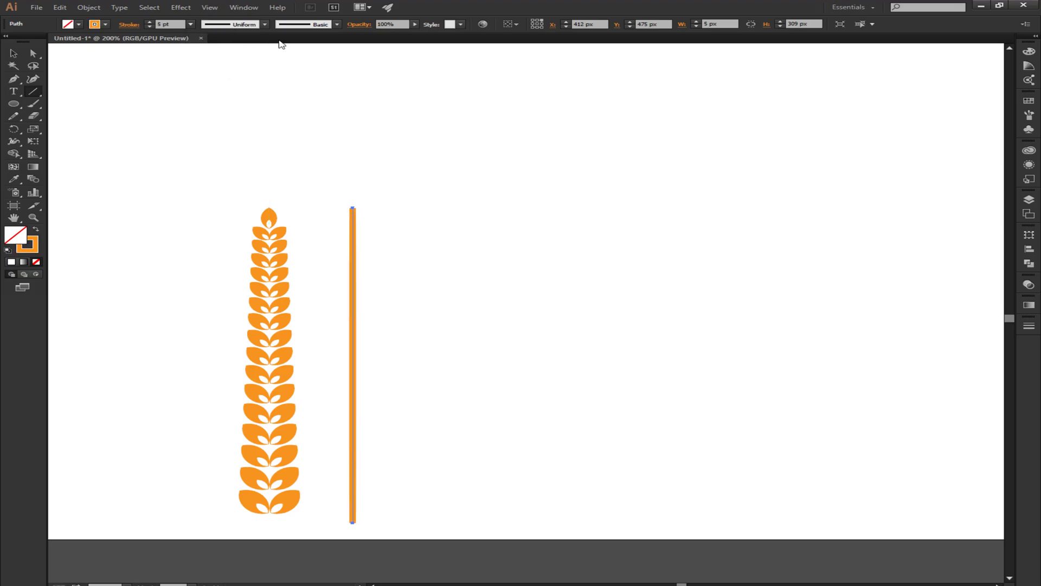
click(264, 25)
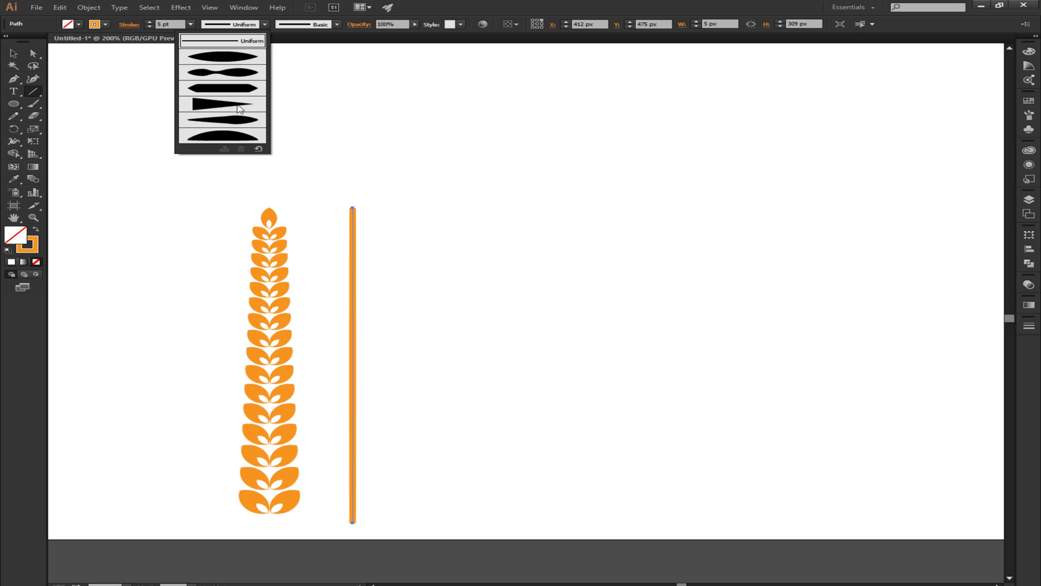
click(239, 108)
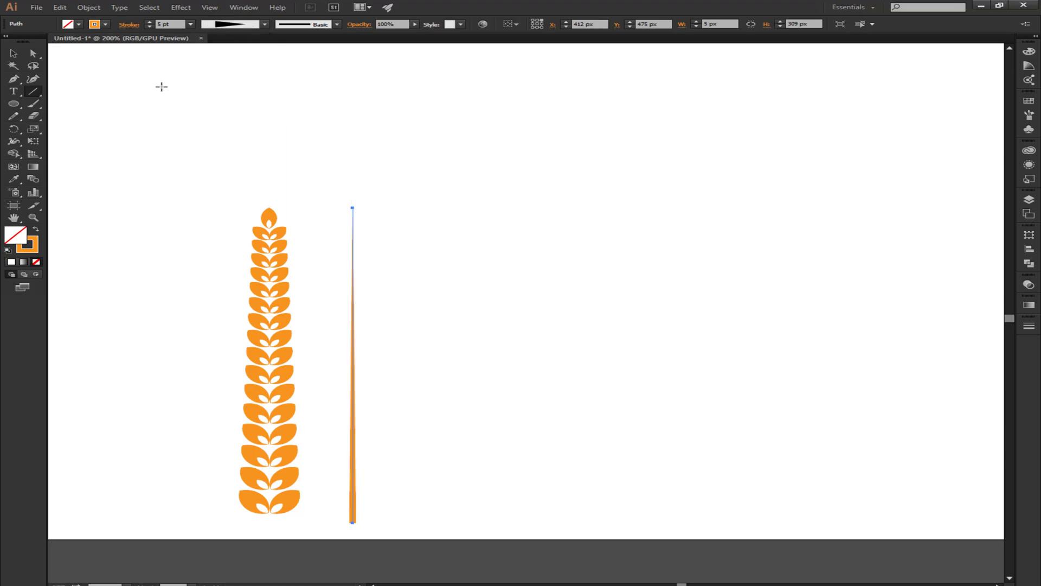
- Select the leaf column and the tapered line and align them on their horizontal and vertical centres
key(v)
click(89, 116)
click(267, 232)
click(324, 332)
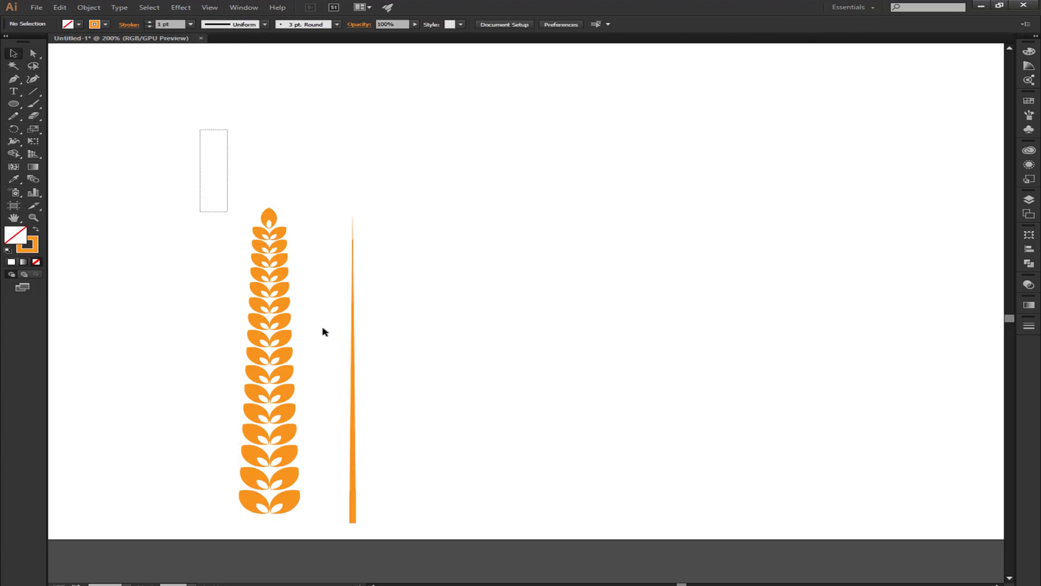
drag(324, 332, 415, 531)
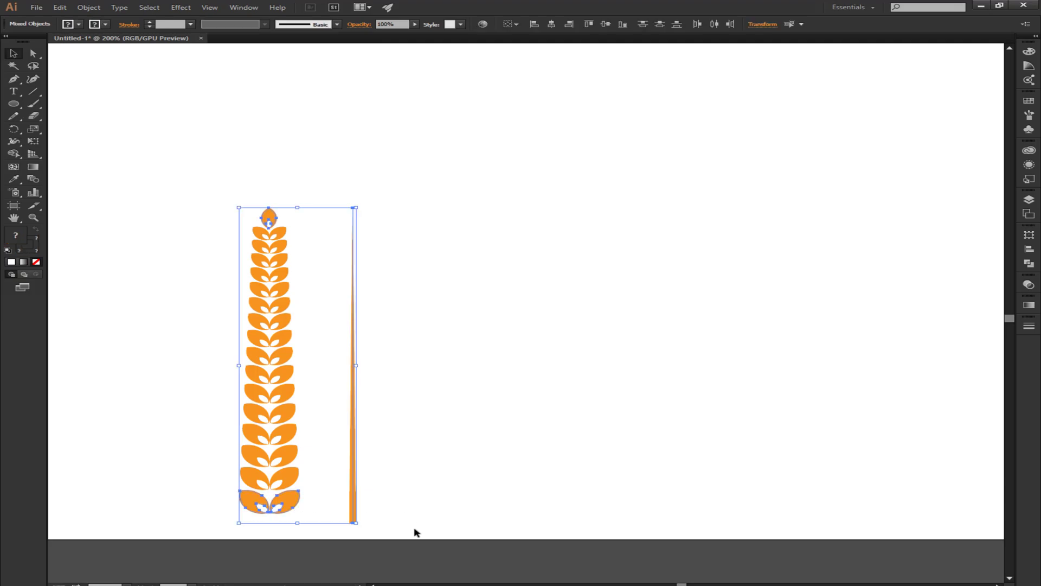
click(557, 25)
click(607, 24)
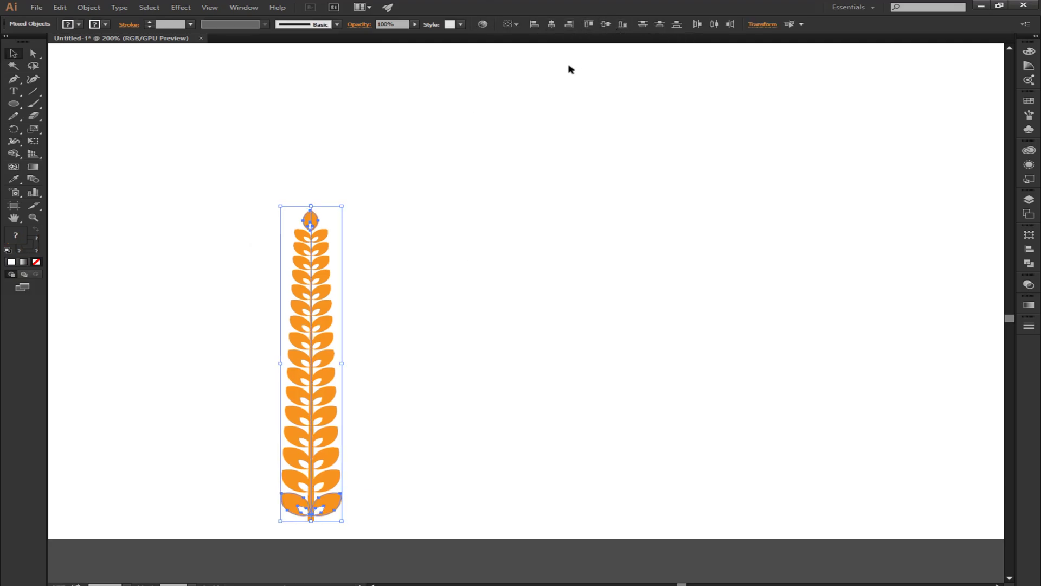
- Group the leaf column together with its tapered stem
drag(190, 189, 456, 535)
right_click(310, 413)
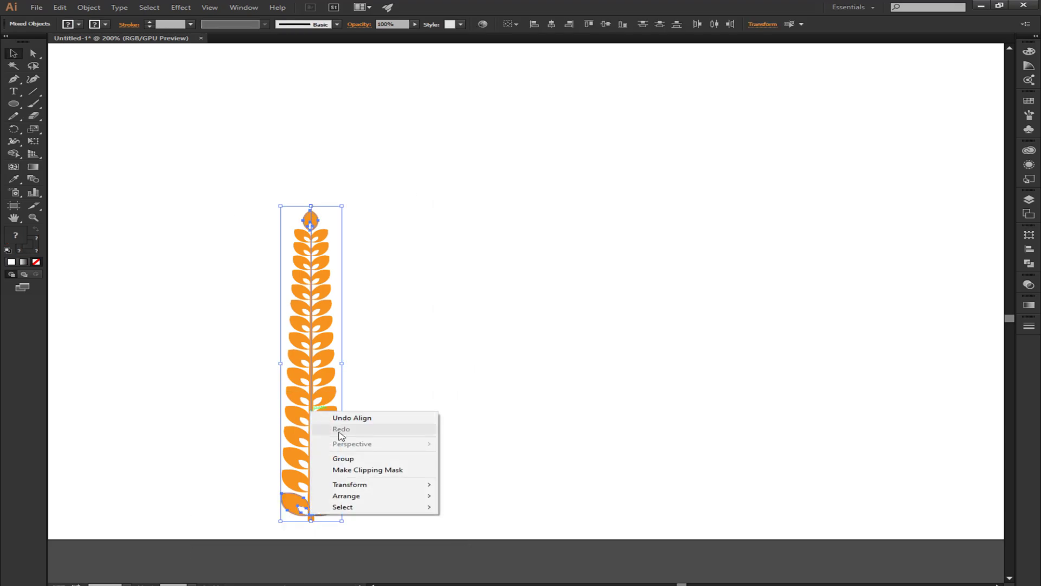
click(347, 461)
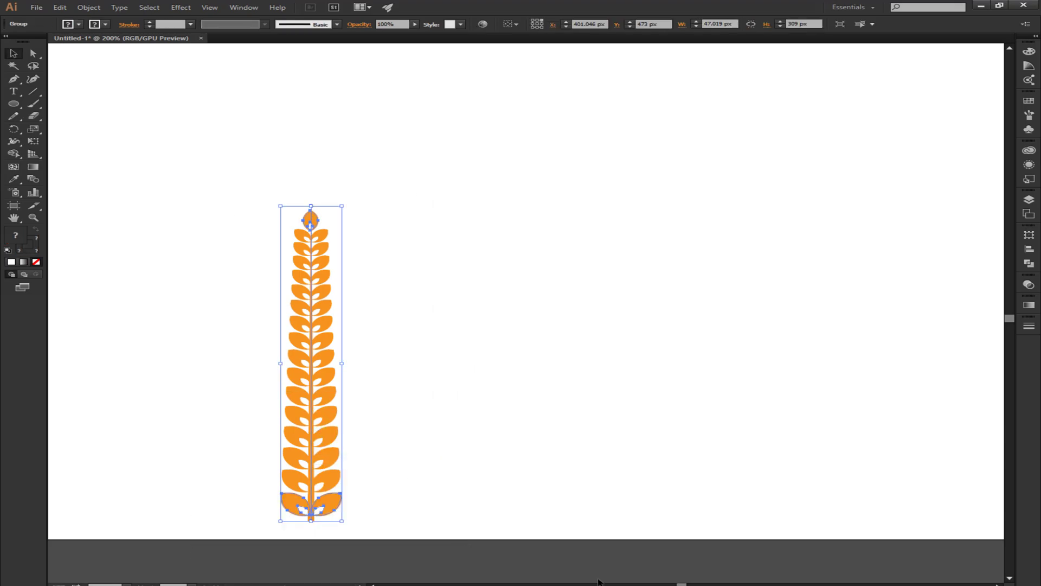
- Make an Art Brush from the grouped wheat ear, with the brush direction pointing up towards the tip leaf
click(240, 6)
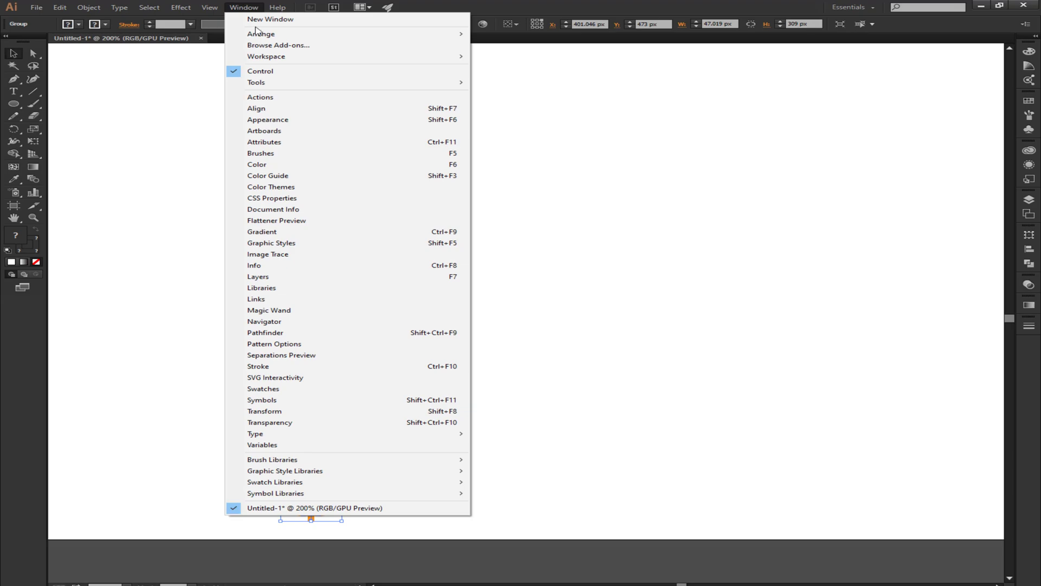
click(283, 153)
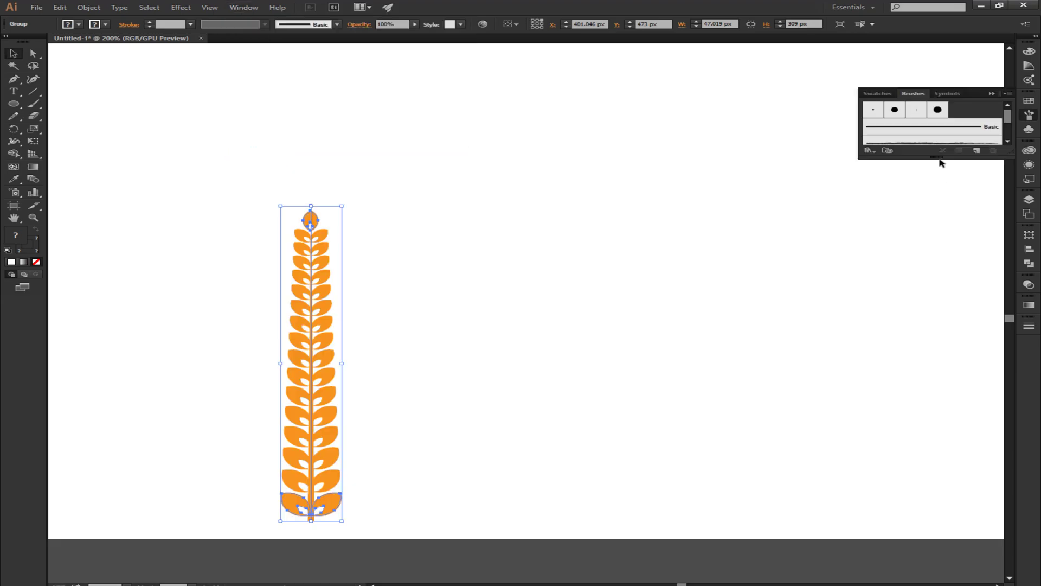
drag(939, 167, 936, 310)
key(ctrl+1)
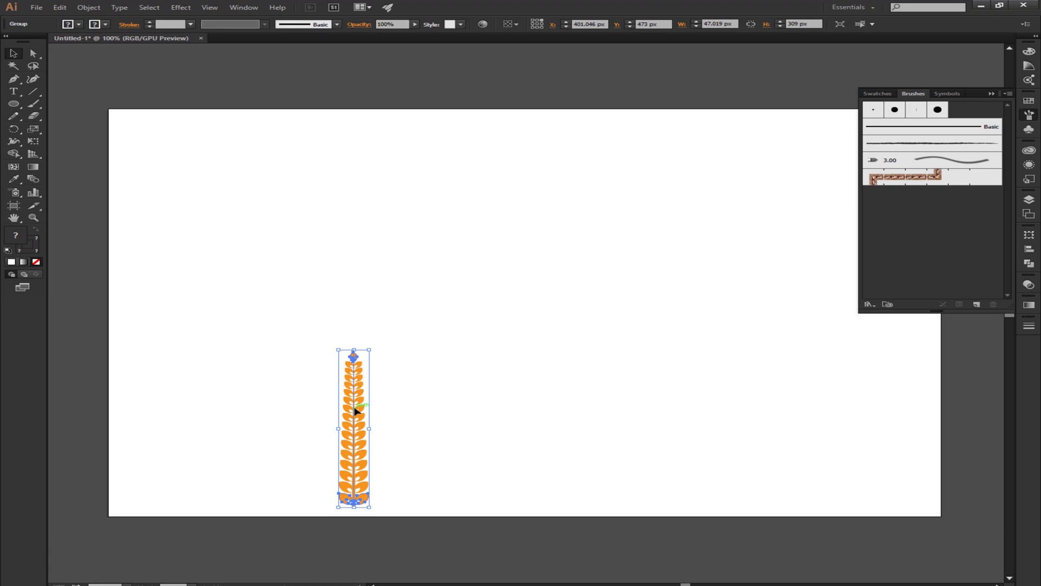
drag(364, 404, 921, 209)
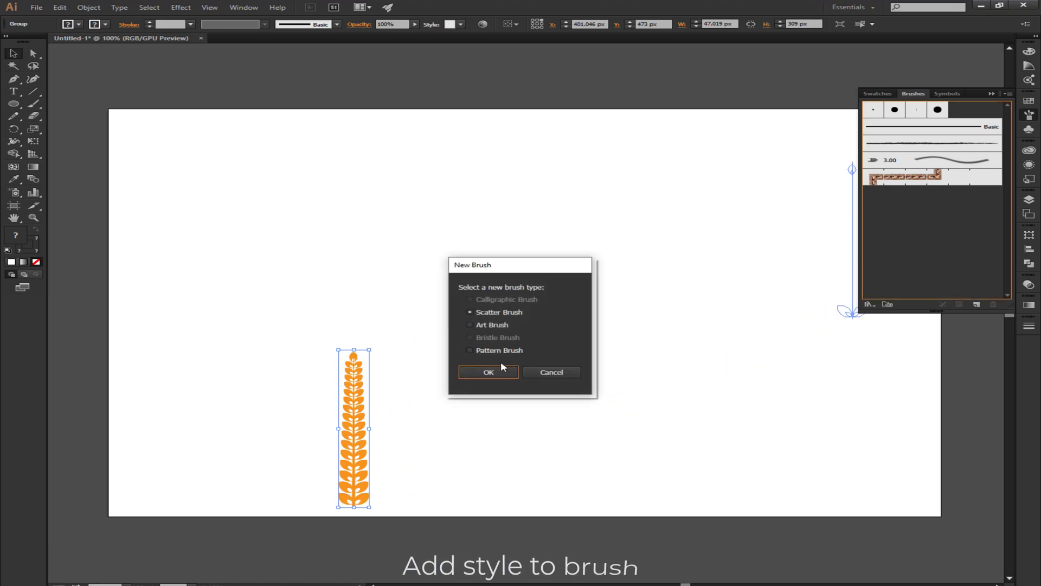
click(492, 324)
click(491, 372)
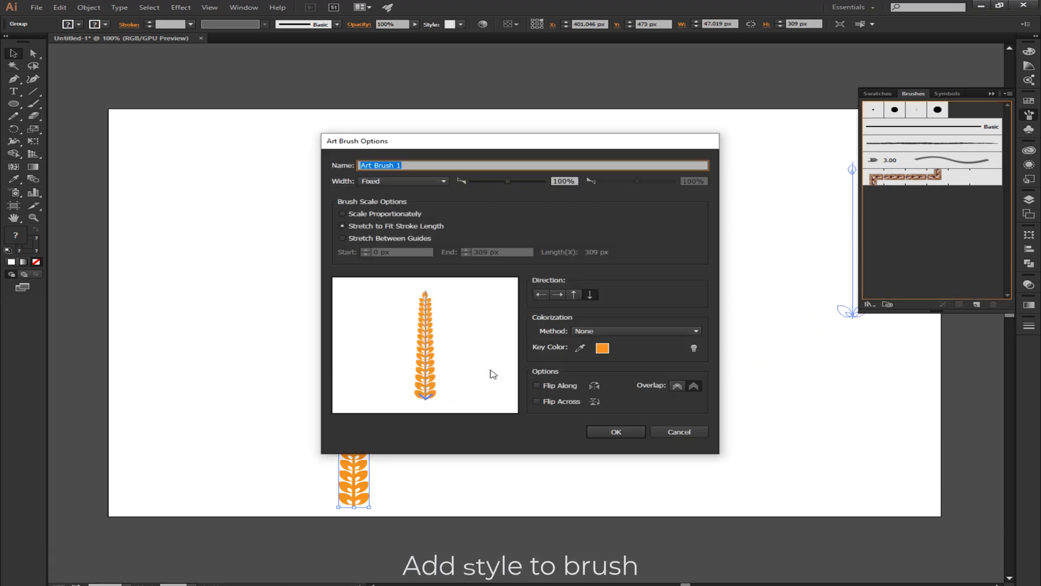
click(573, 295)
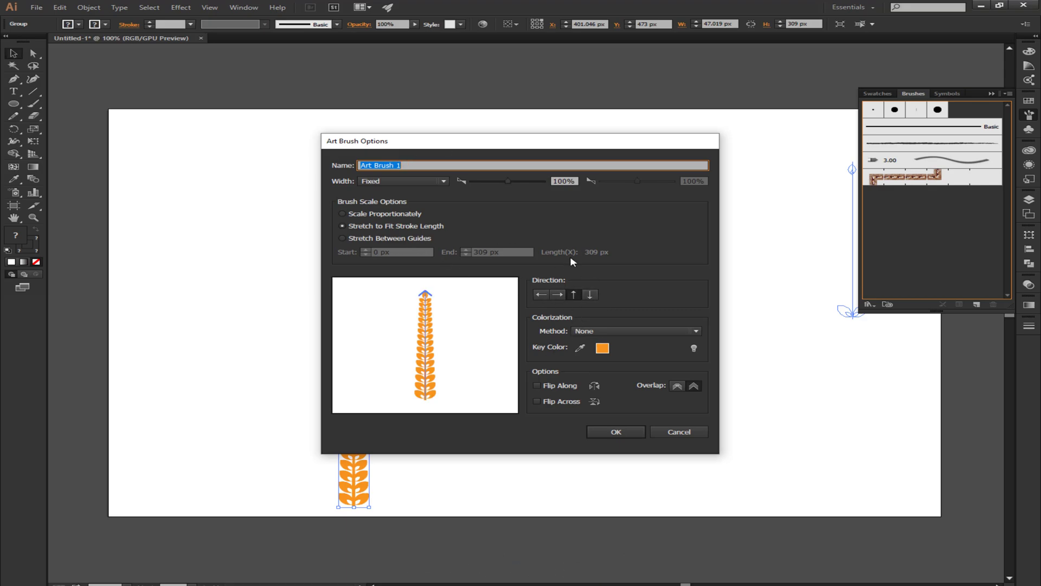
click(617, 434)
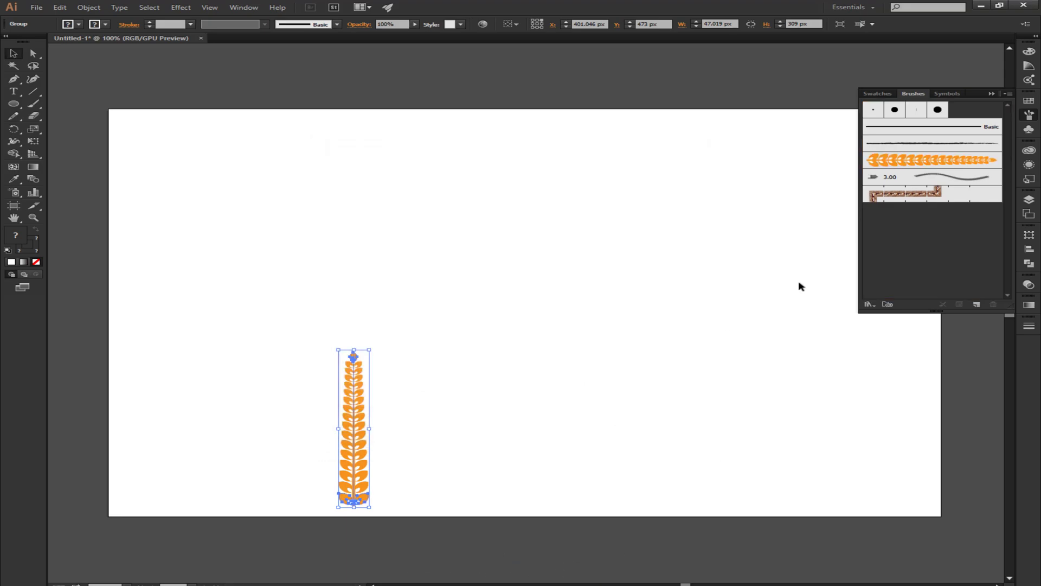
- Delete the original wheat ear from the artboard
drag(91, 305, 449, 527)
click(60, 7)
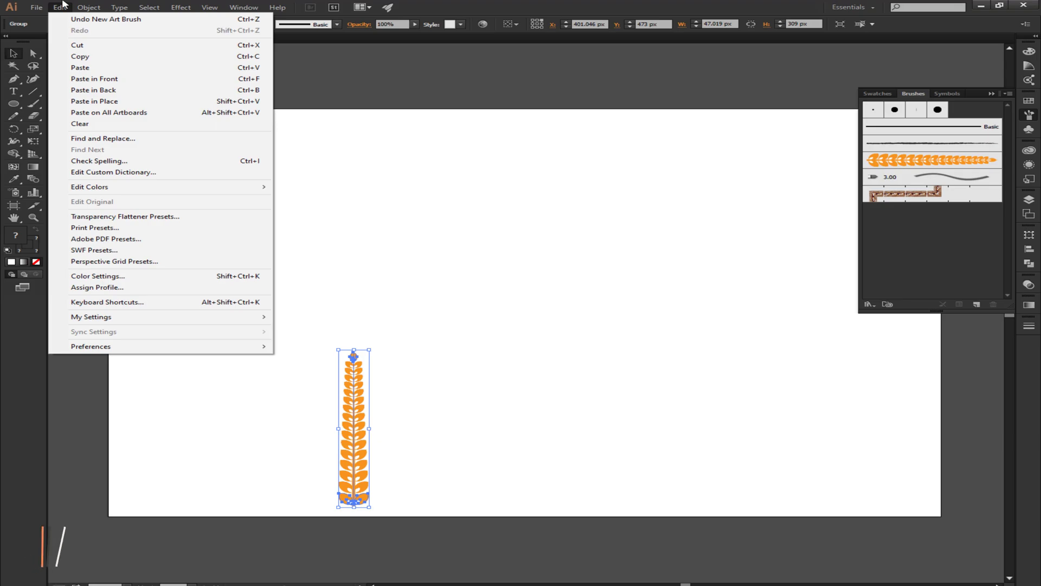
click(255, 124)
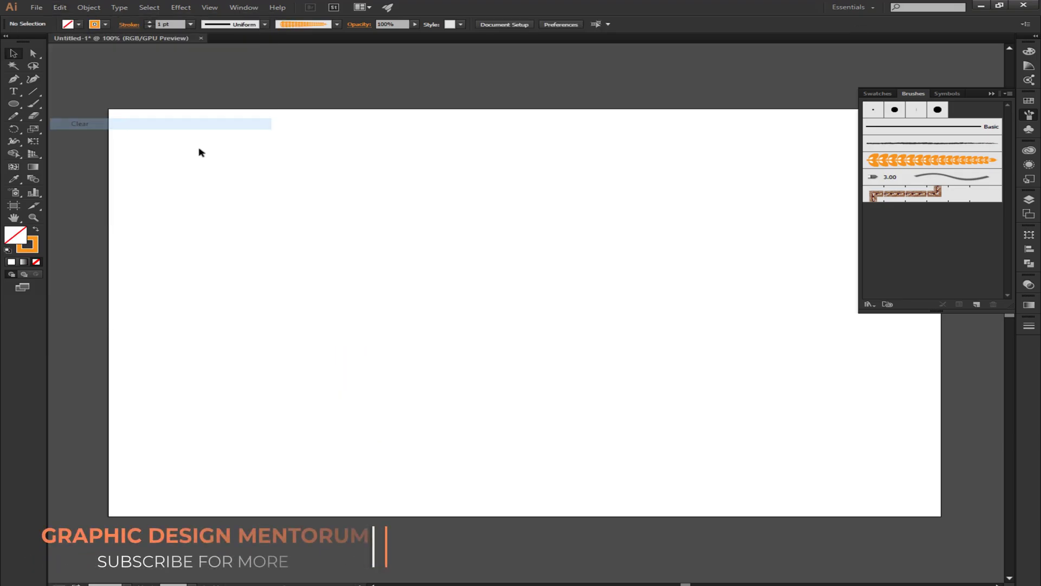
- Draw a circle about 493 px across, cut down to its left half, and apply the wheat-ear art brush to the arc
key(l)
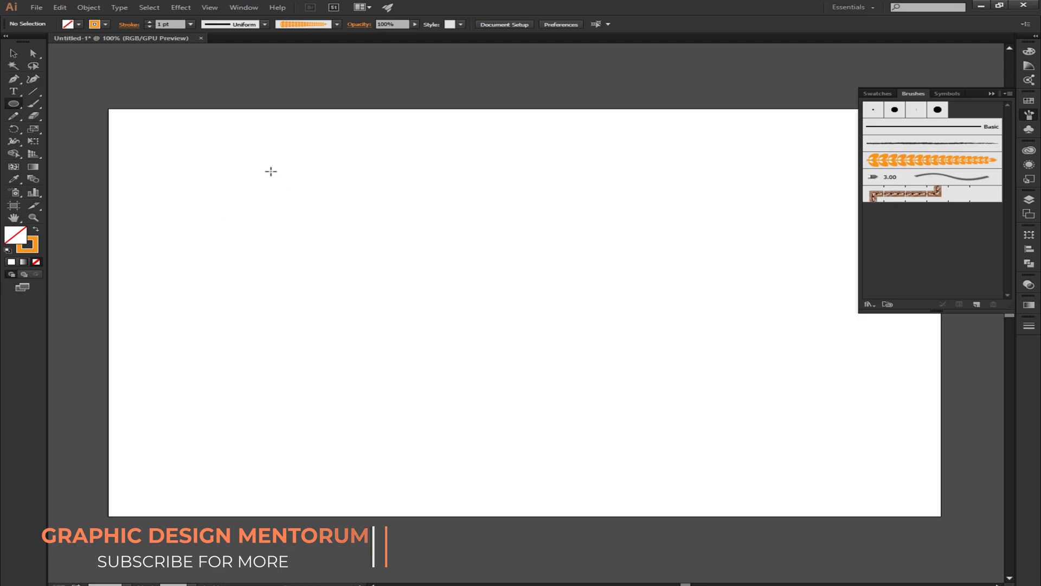
drag(271, 172, 443, 422)
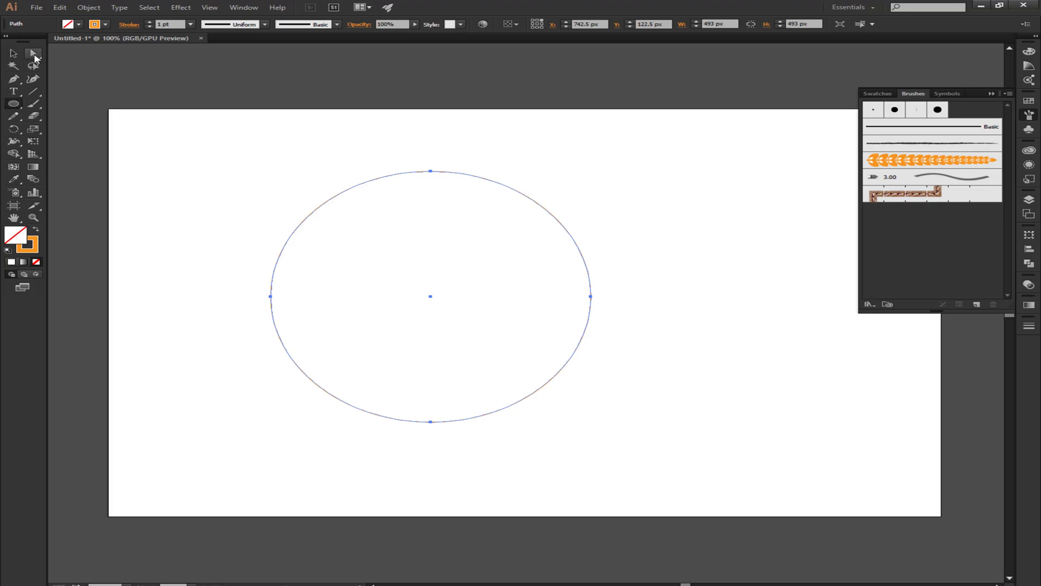
key(a)
drag(649, 197, 551, 391)
key(Delete)
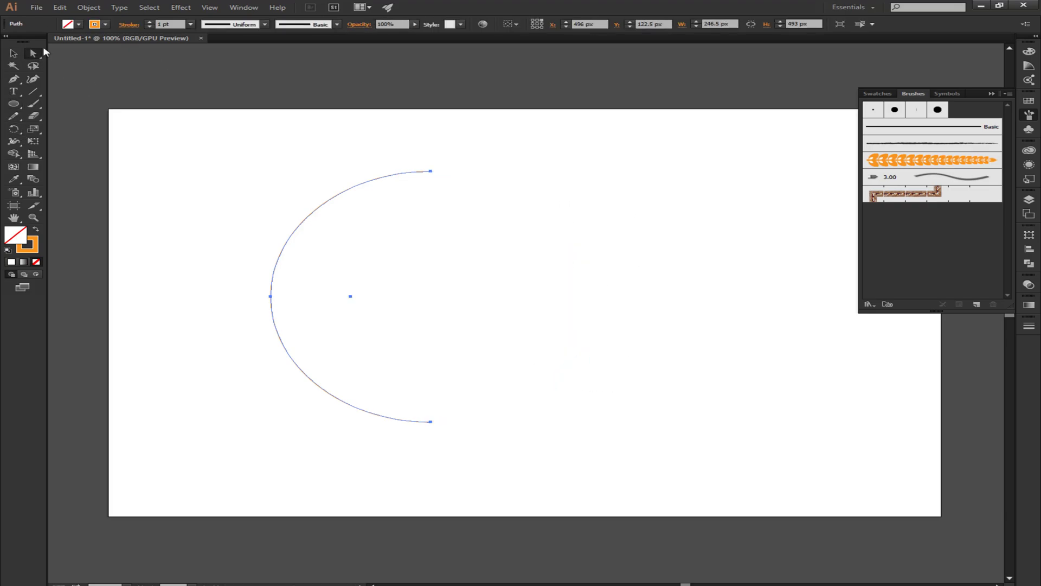
click(949, 158)
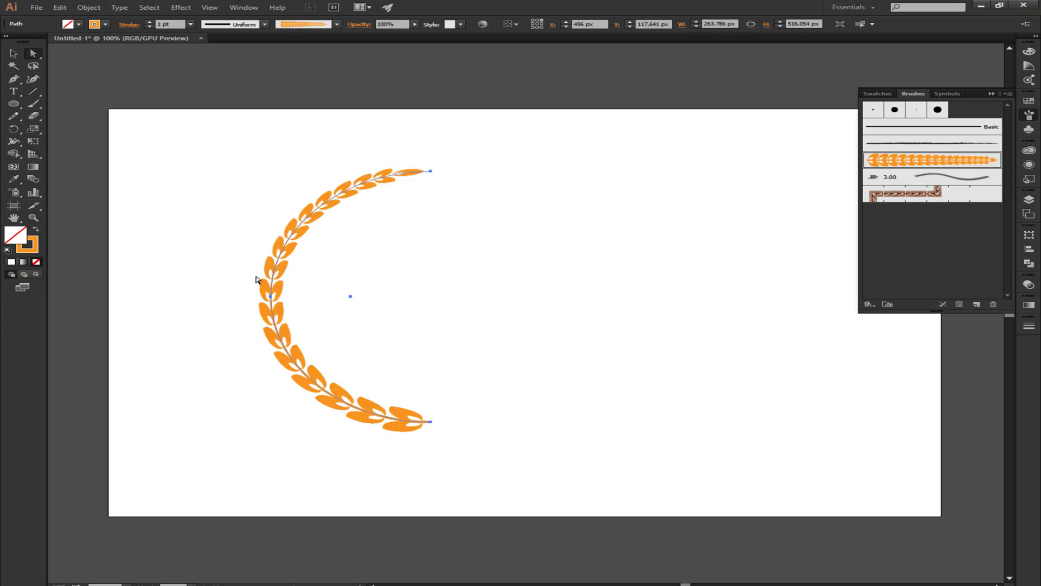
- Reflect a copy of the wheat arc across the vertical axis and move it right to face the original with a small gap
click(21, 55)
right_click(271, 264)
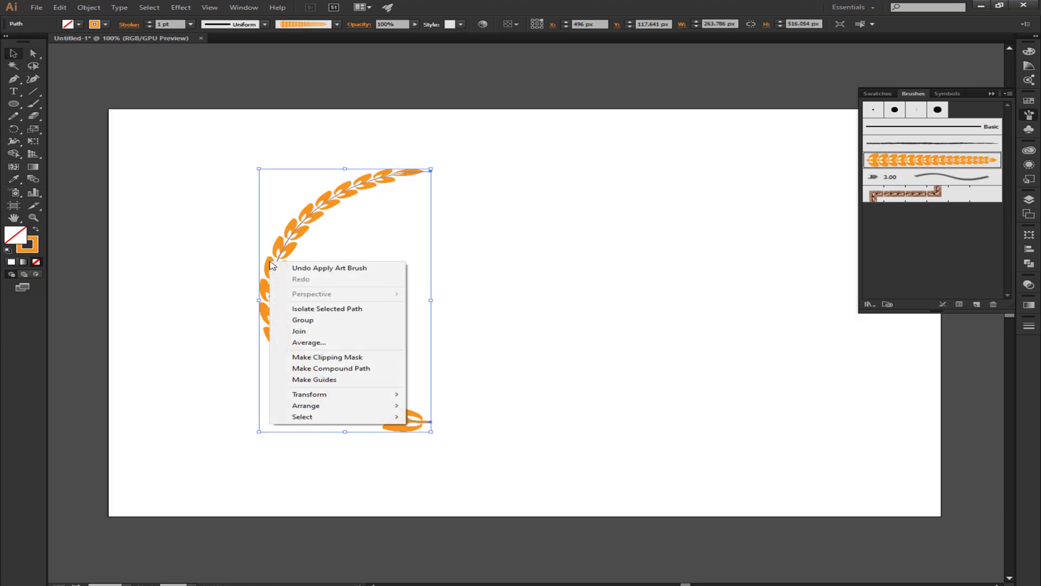
mouse_move(388, 396)
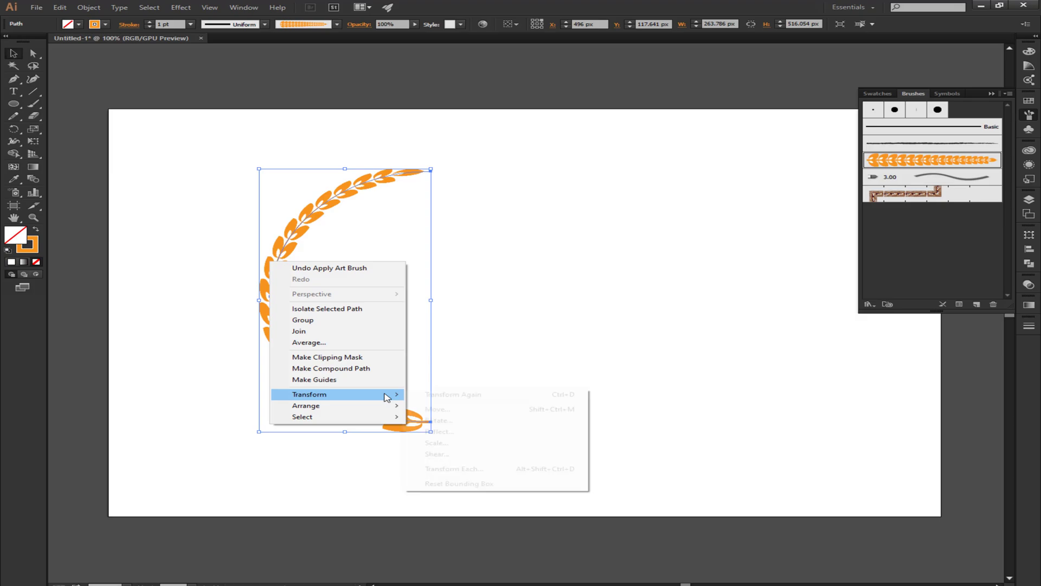
click(454, 433)
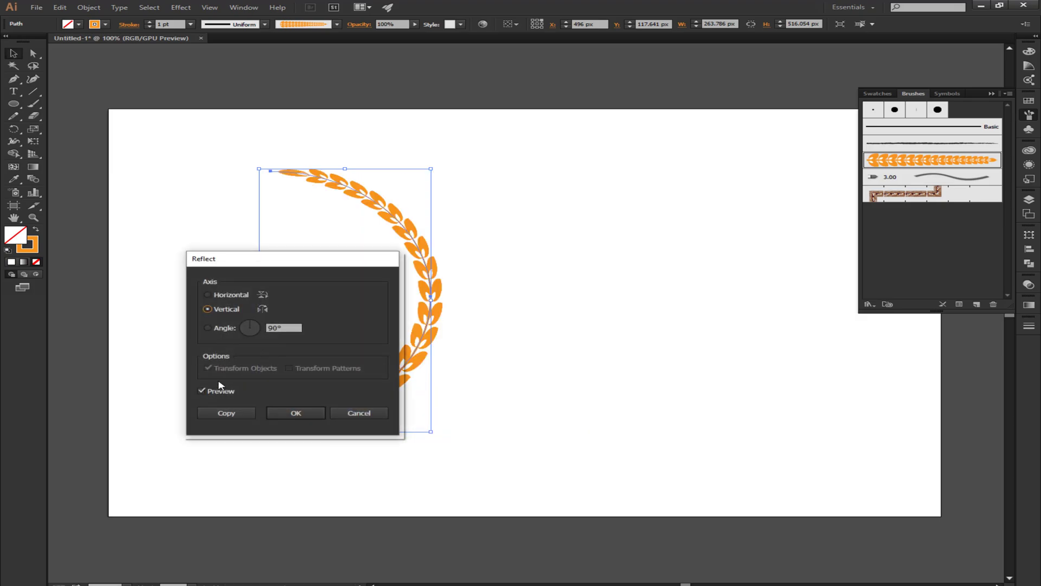
click(231, 416)
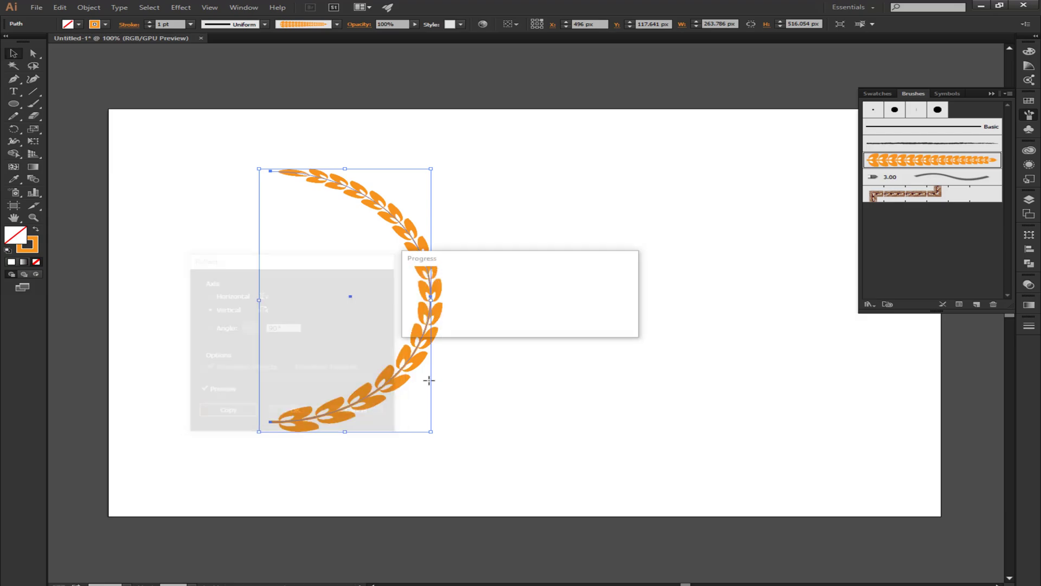
drag(429, 347, 614, 338)
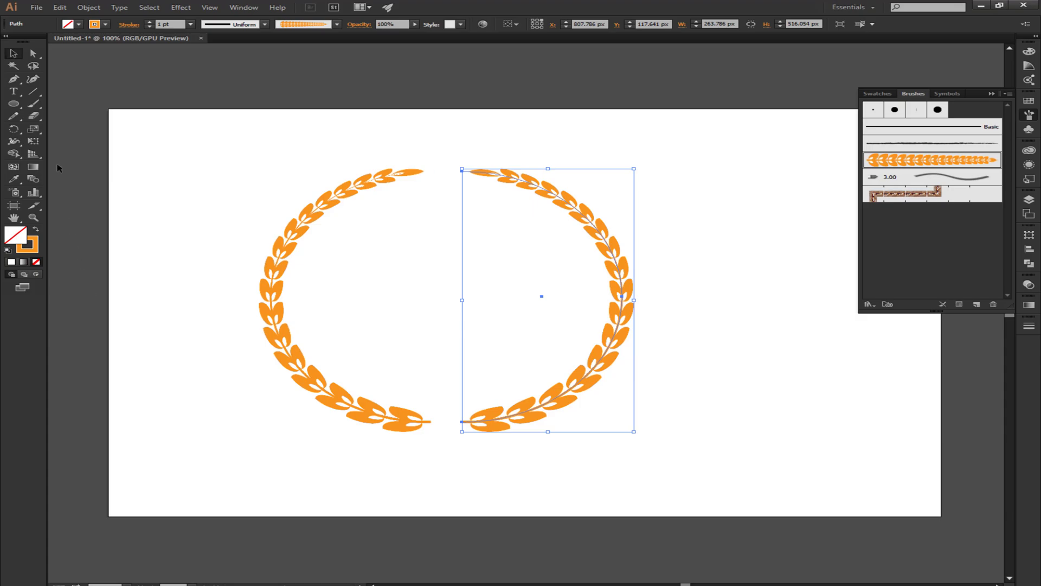
- Draw an upright five-pointed star about 33 px wide and 31 px high between the two lower stem ends
drag(13, 105, 54, 152)
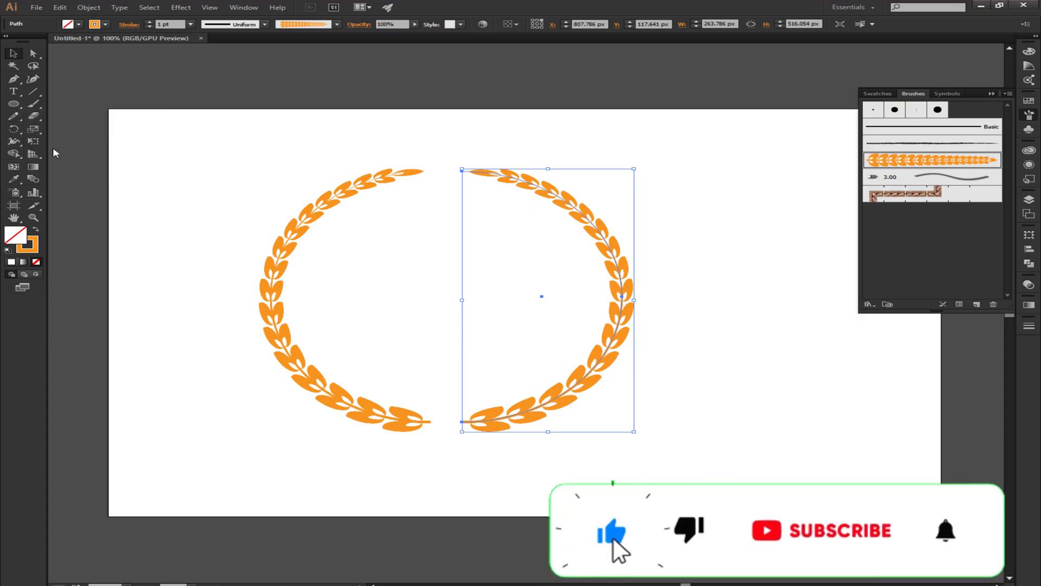
key(ctrl+shift+a)
scroll(445, 427, up, 4)
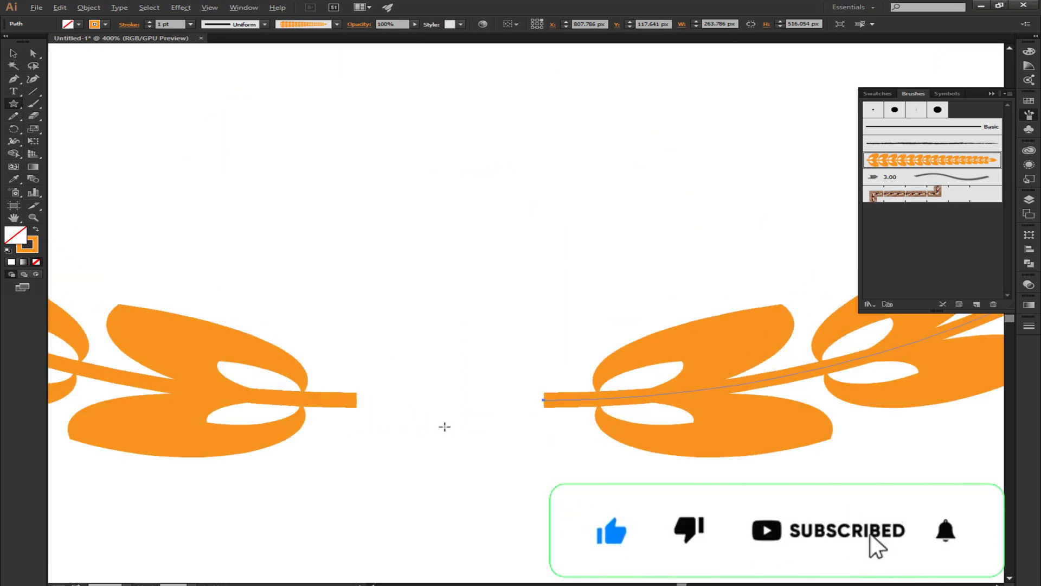
mouse_move(404, 360)
mouse_down()
mouse_move(458, 400)
mouse_move(442, 400)
mouse_up()
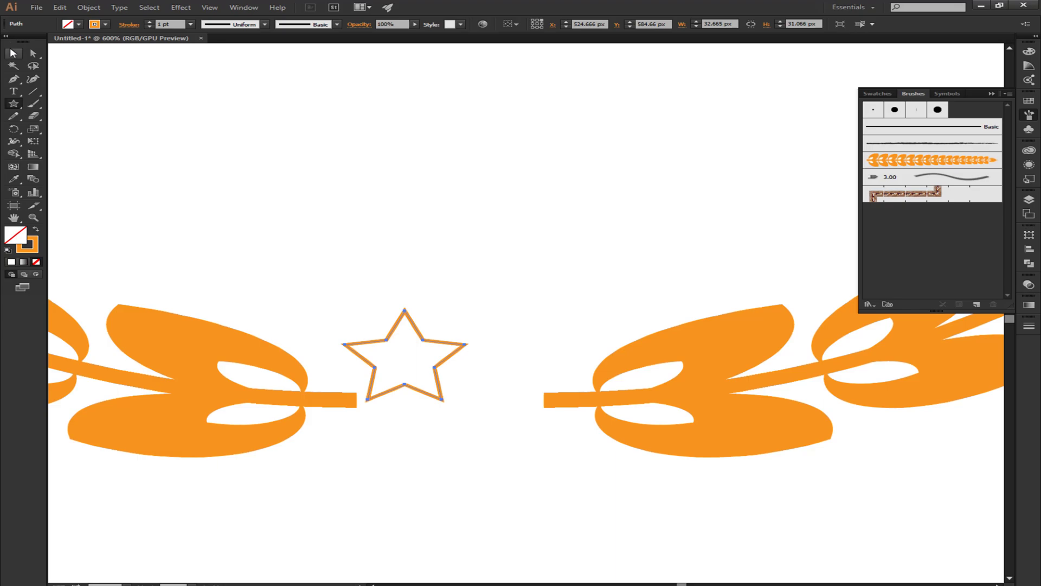
- Fill the star with orange and move it to the middle of the gap between the lower stem ends
click(105, 23)
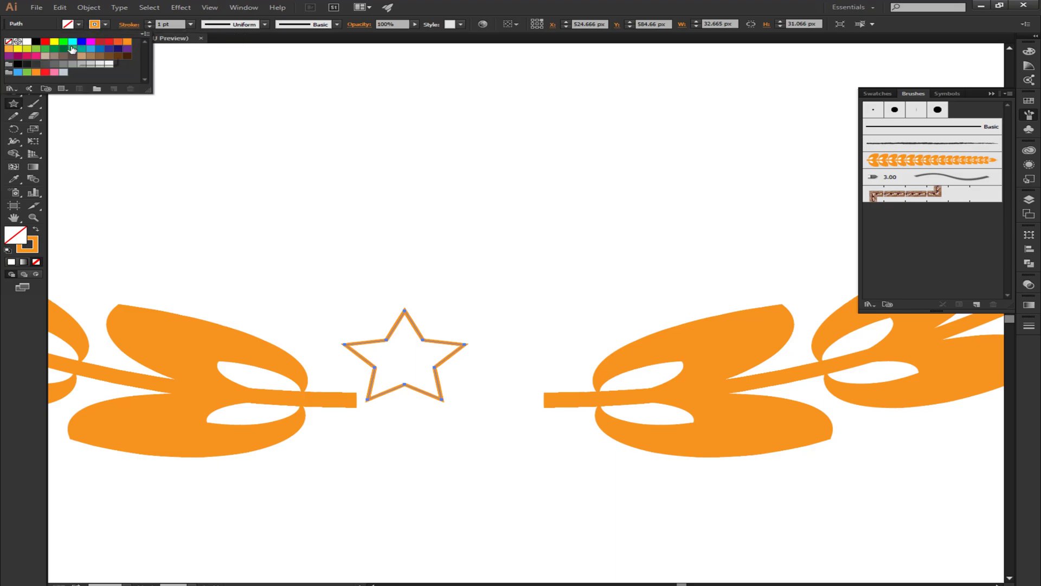
click(128, 42)
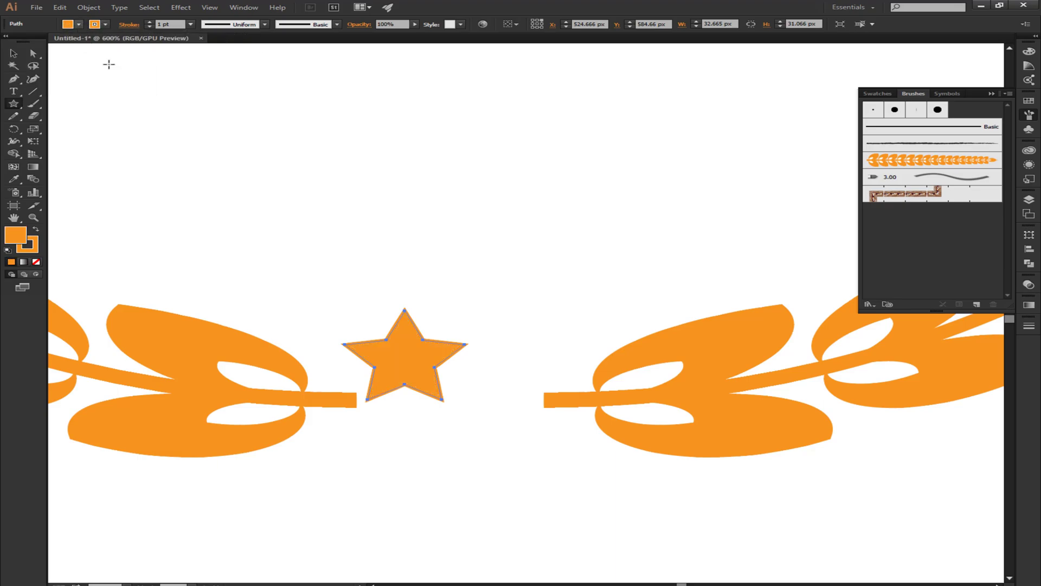
click(14, 54)
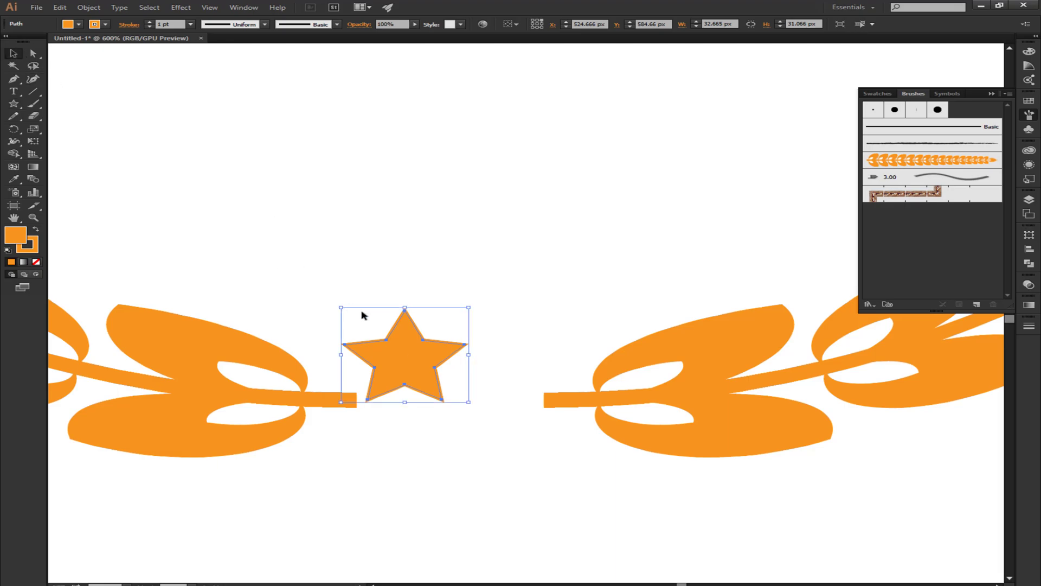
drag(388, 348, 471, 395)
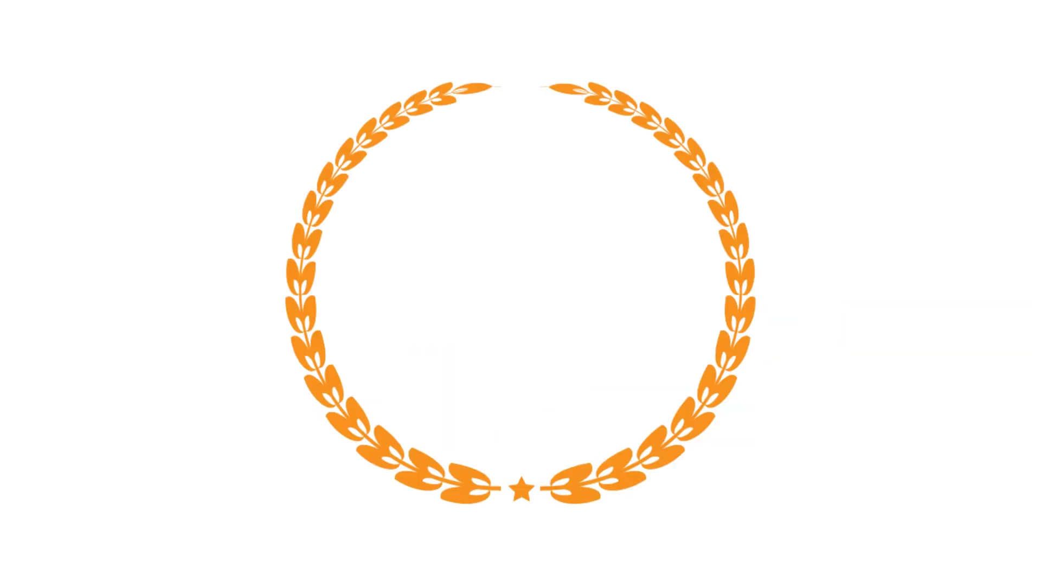